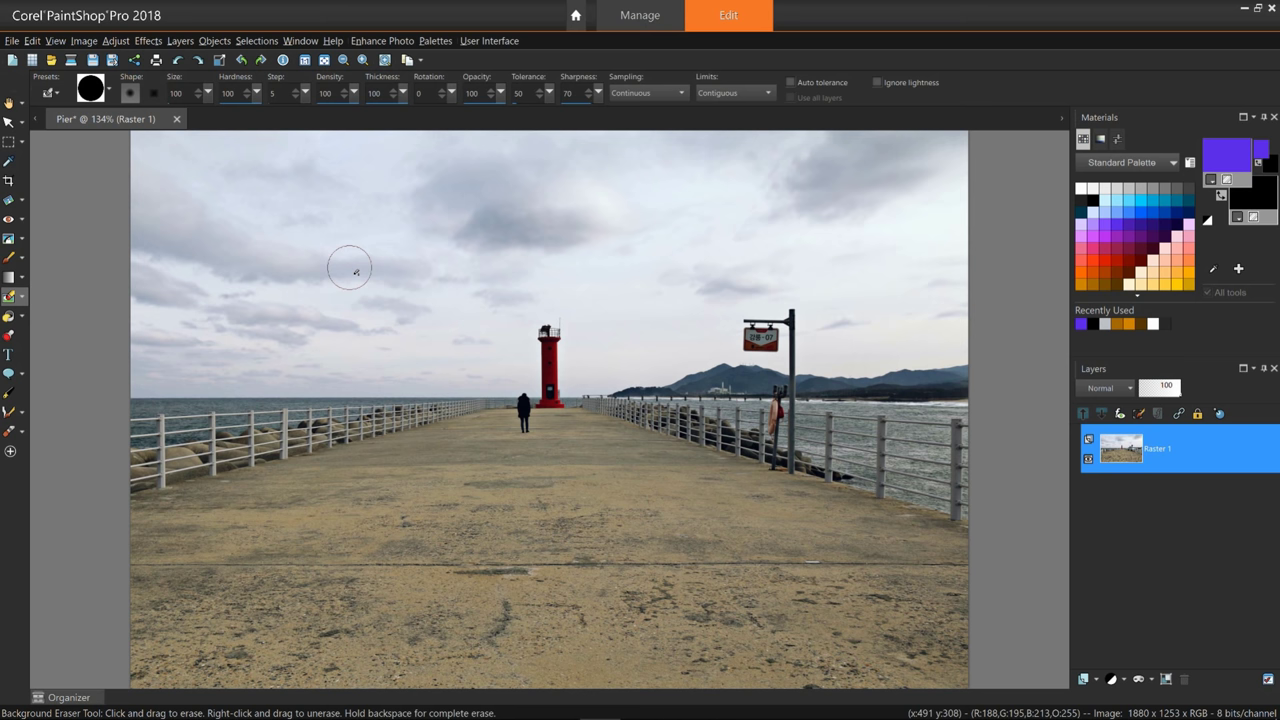
Undo a wavy test erase, enable Smart Edge, and erase a straight strip above the left railing.
key("x")
mouse_move(200, 378)
left_mouse_down()
mouse_move(408, 379)
mouse_move(812, 328)
mouse_move(835, 337)
left_mouse_up()
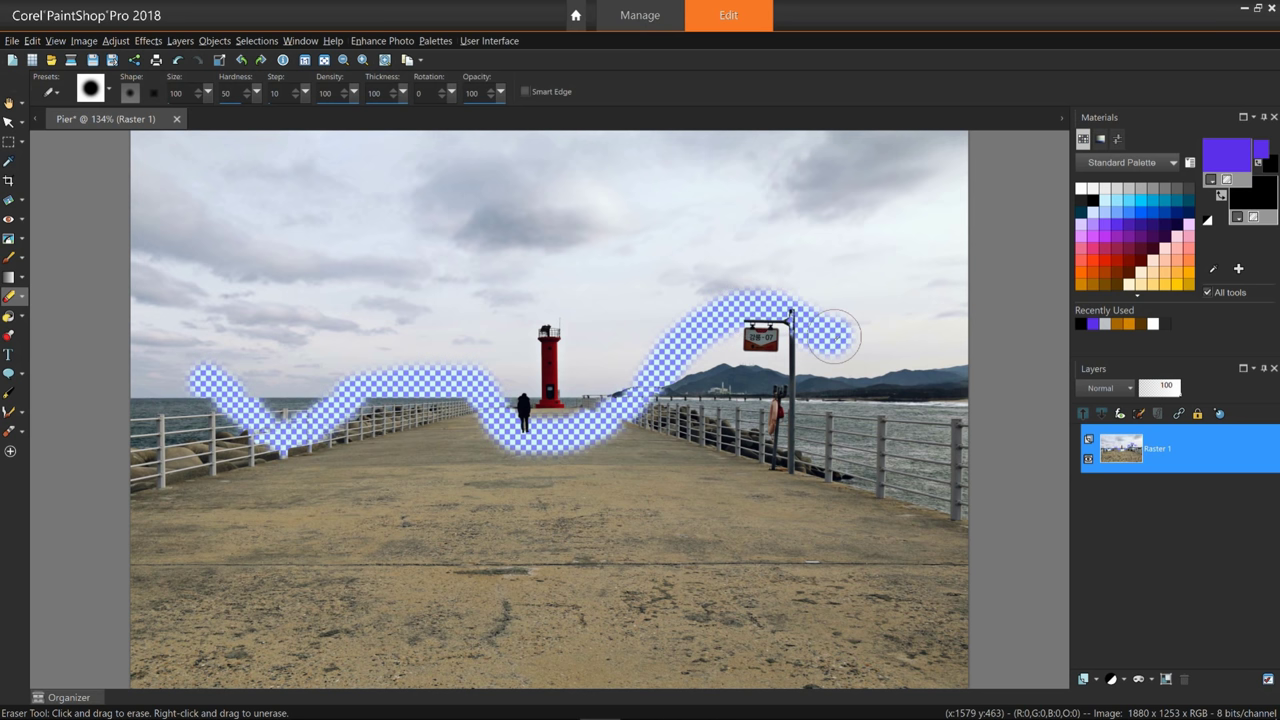
key("ctrl+z")
left_click(525, 92)
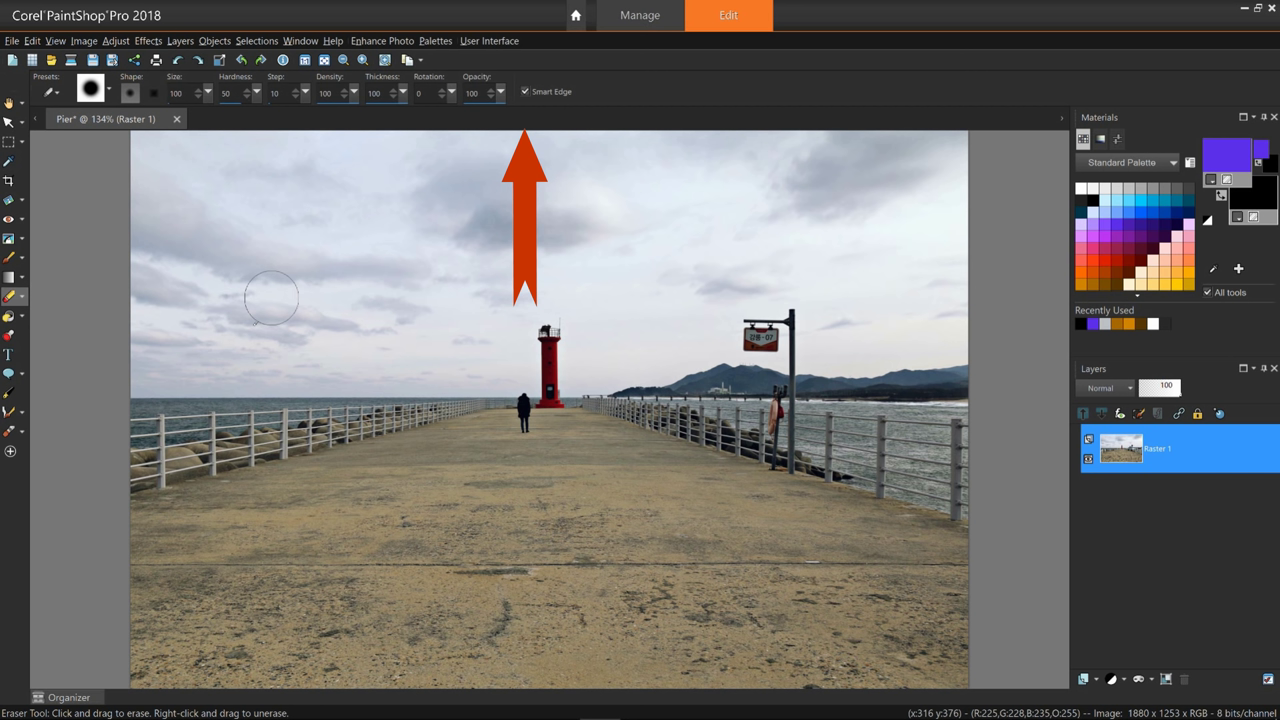
left_click_drag(185, 382, 436, 381)
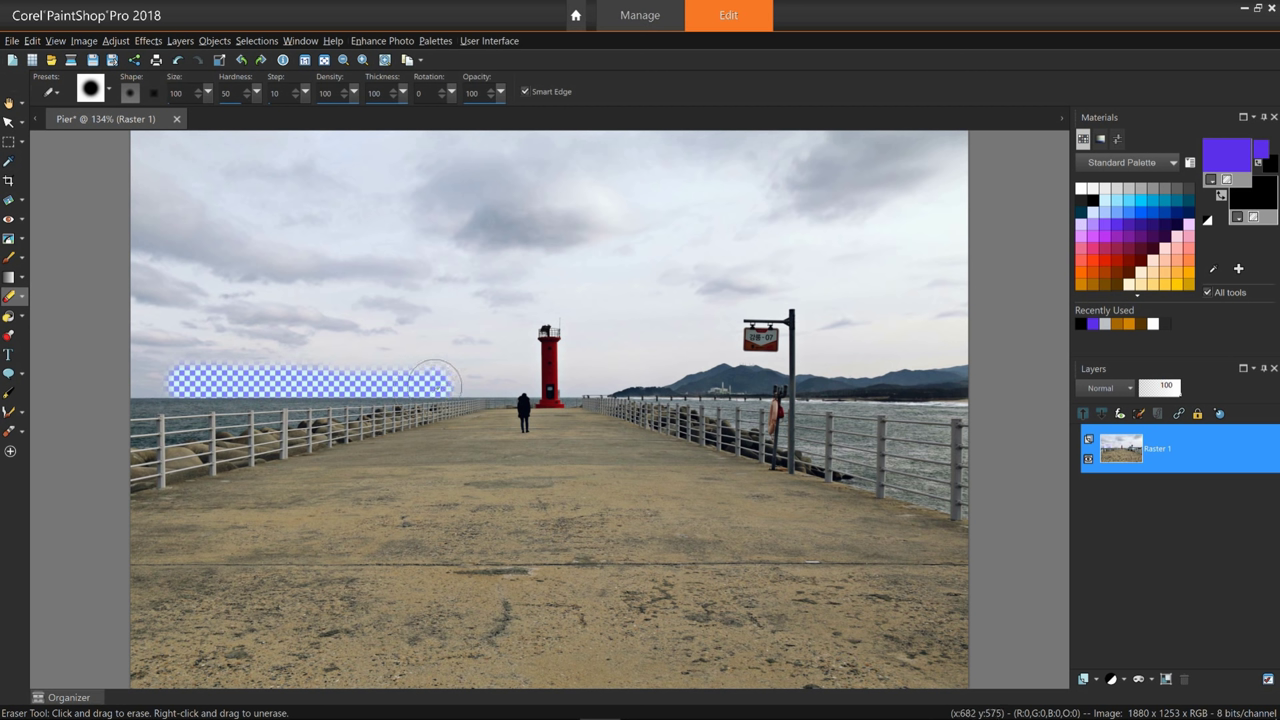
Paint a purple test stroke right of the lighthouse, then undo it and the erased strip.
left_click(9, 259)
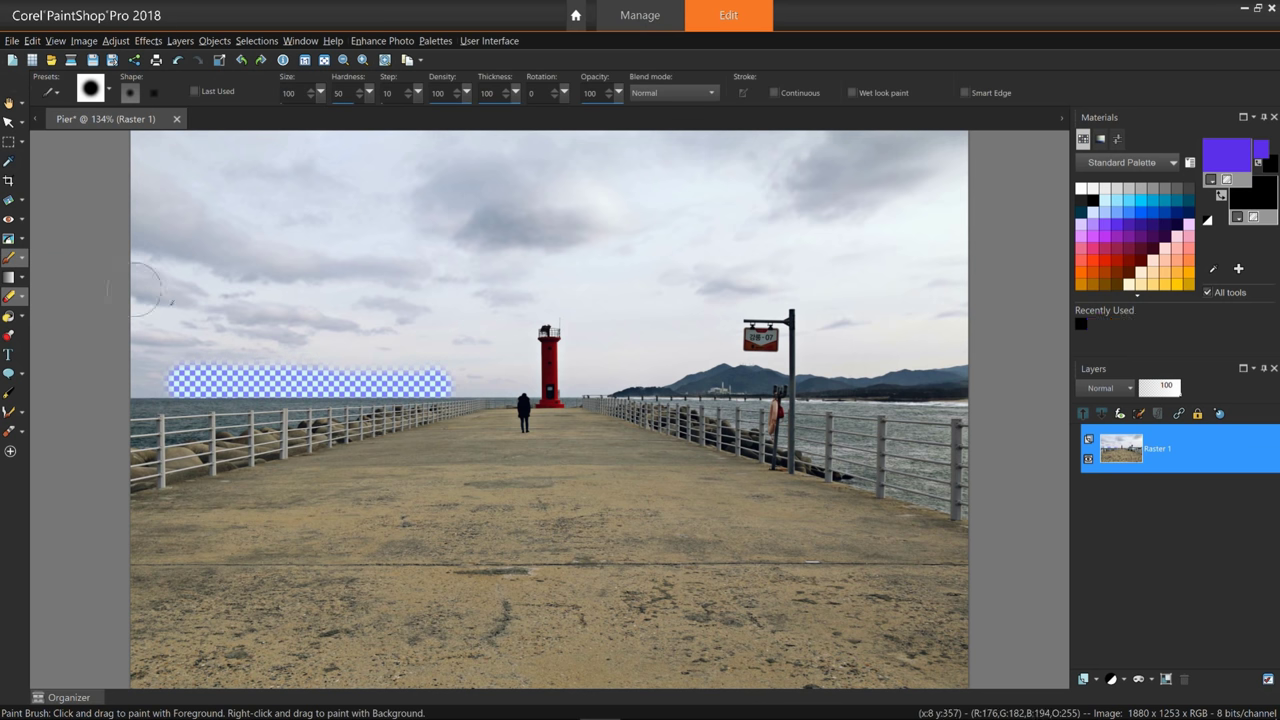
mouse_move(580, 380)
left_mouse_down()
mouse_move(667, 372)
mouse_move(771, 295)
mouse_move(805, 288)
mouse_move(818, 358)
mouse_move(840, 371)
left_mouse_up()
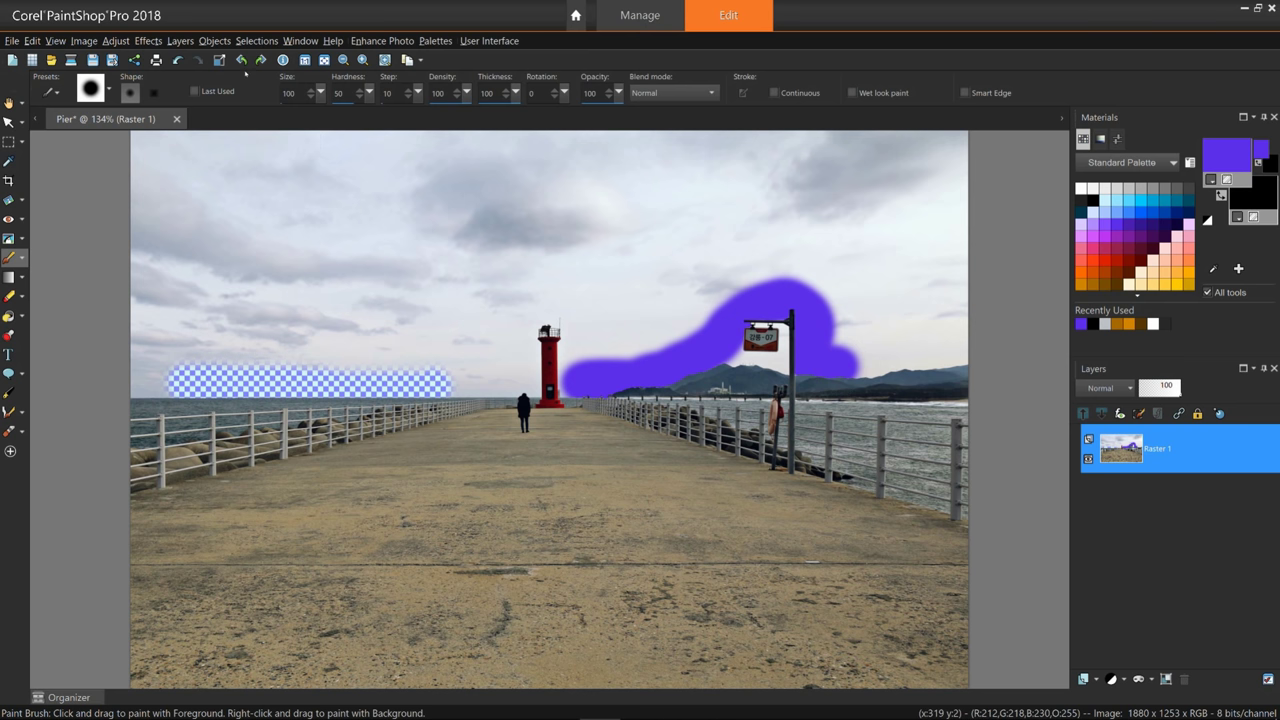
left_click(178, 60)
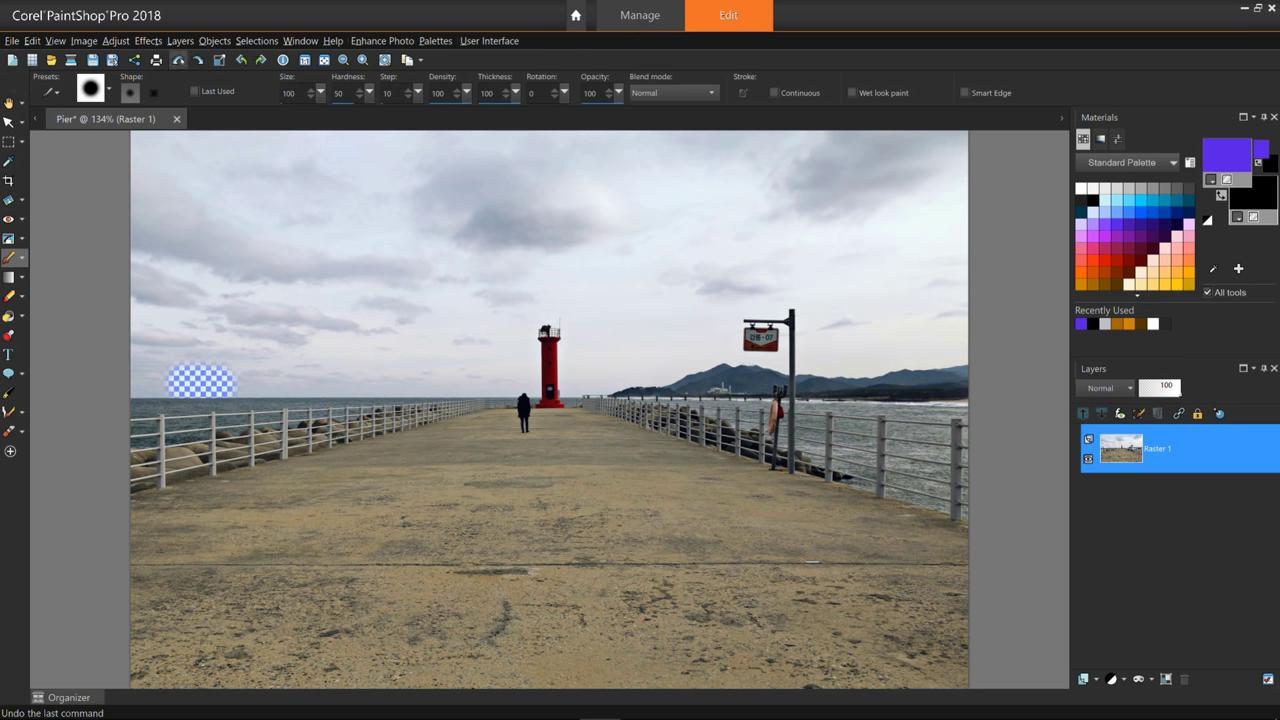
left_click(178, 60)
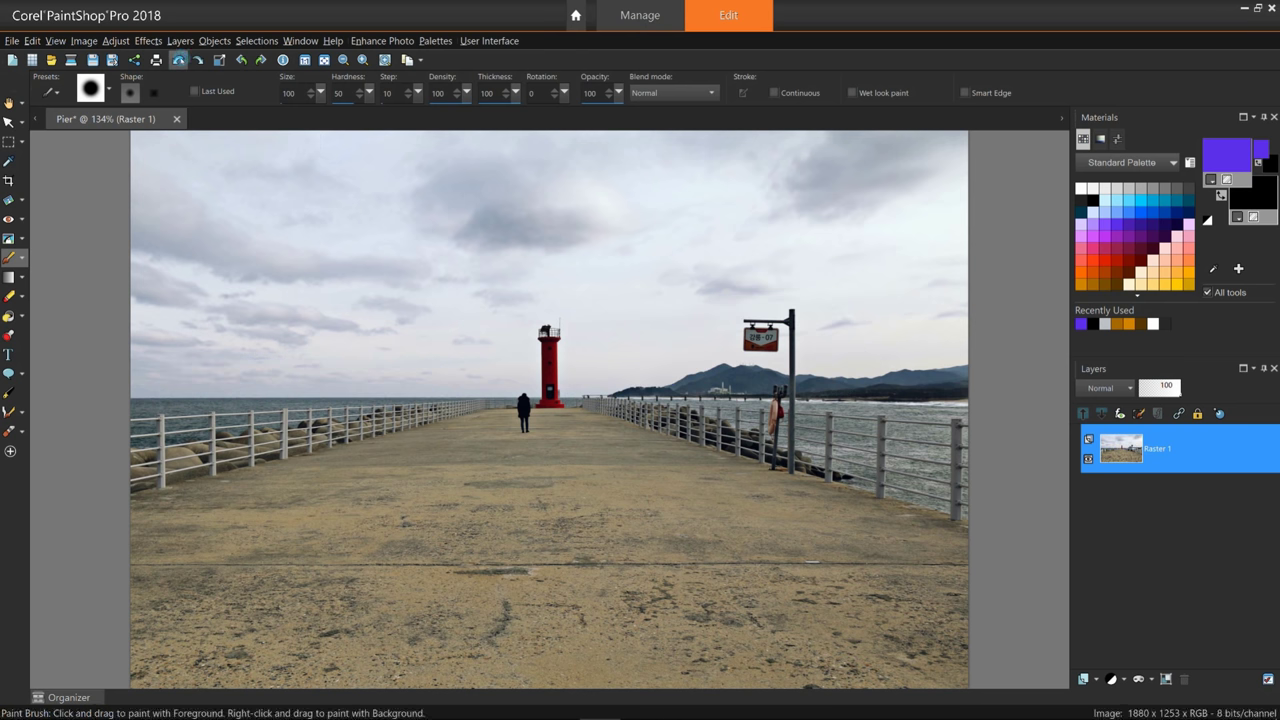
left_click(21, 297)
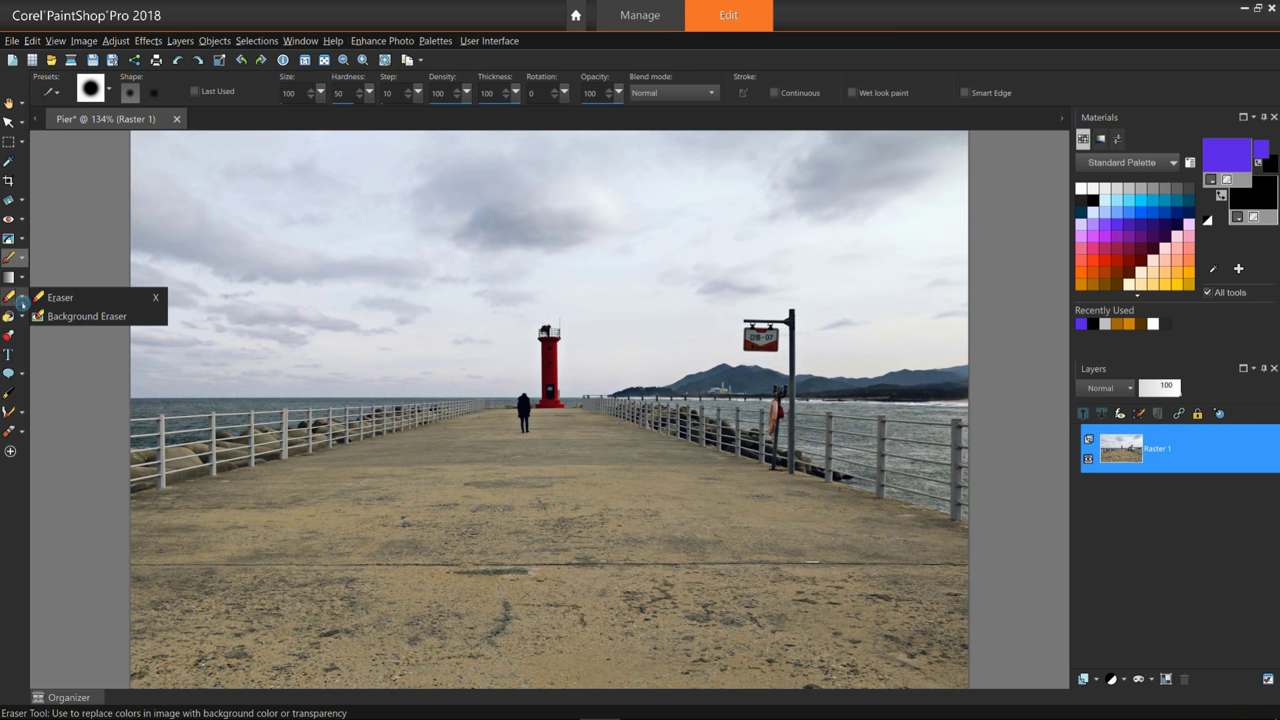
Choose the Background Eraser from the Eraser flyout.
left_click(85, 317)
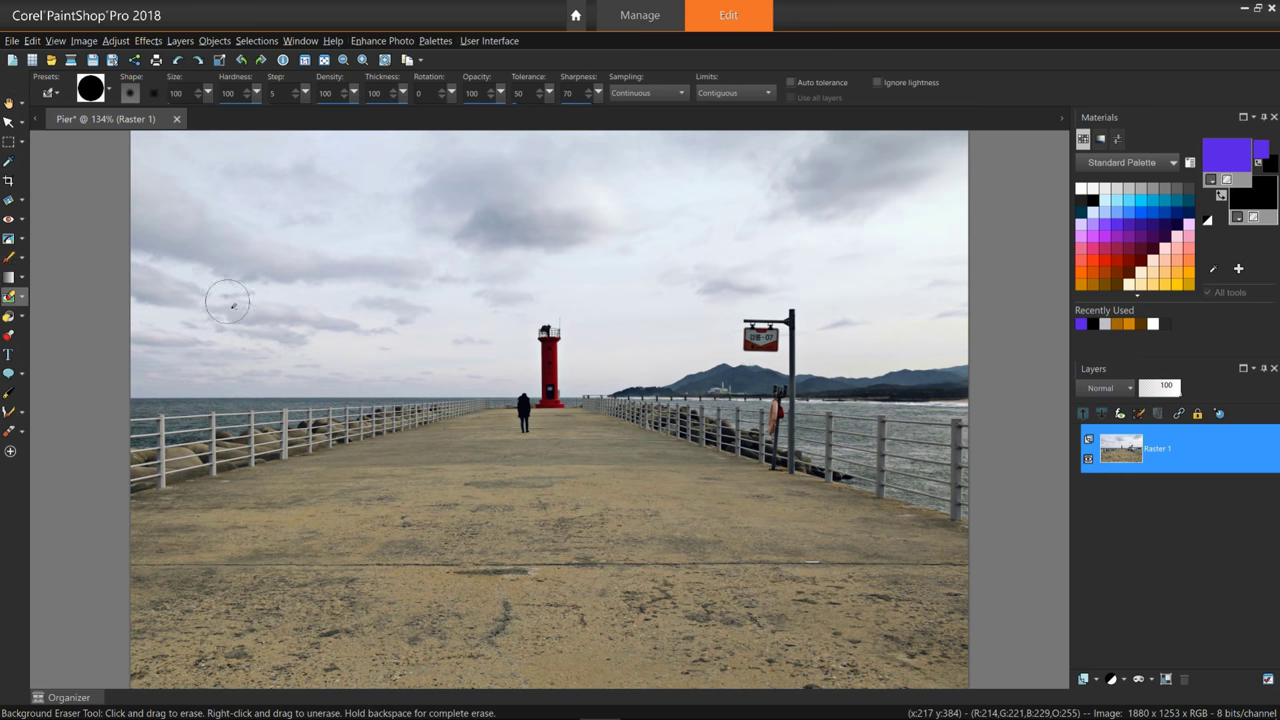
key("x")
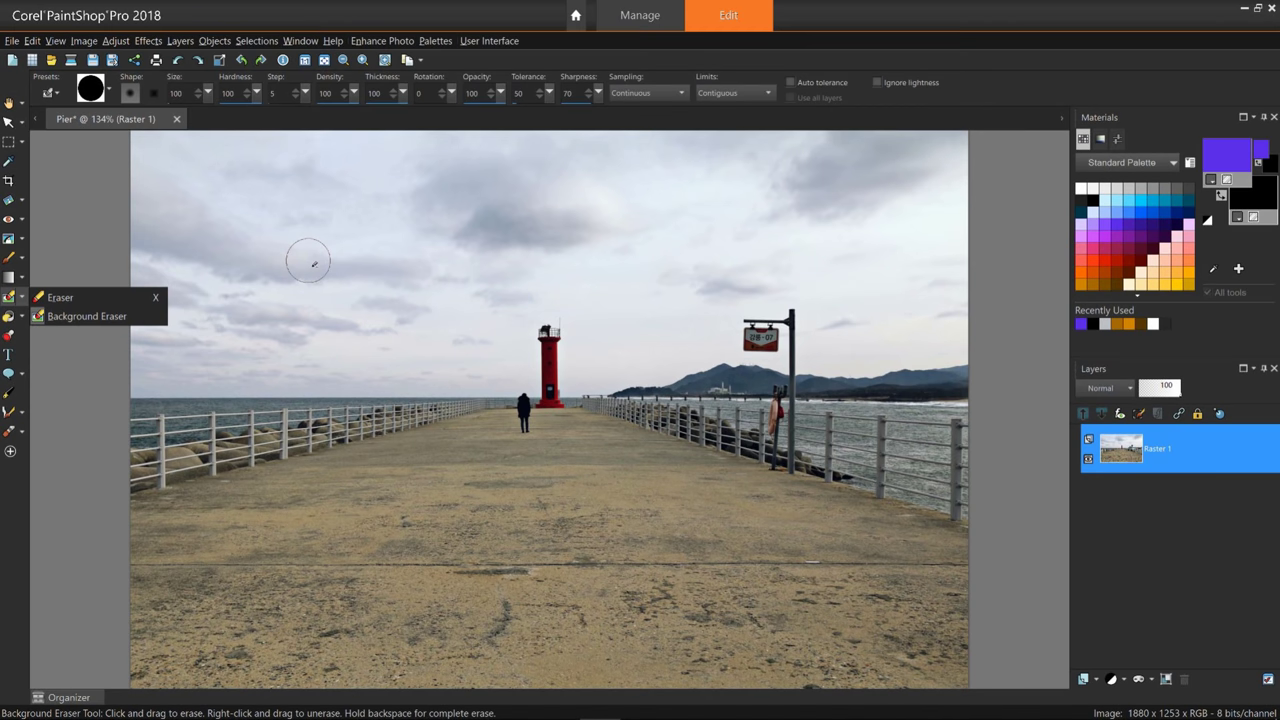
Set the background eraser size to 200 and keep Limits on Contiguous.
mouse_move(313, 263)
left_mouse_down()
mouse_move(330, 260)
mouse_move(306, 252)
left_mouse_up()
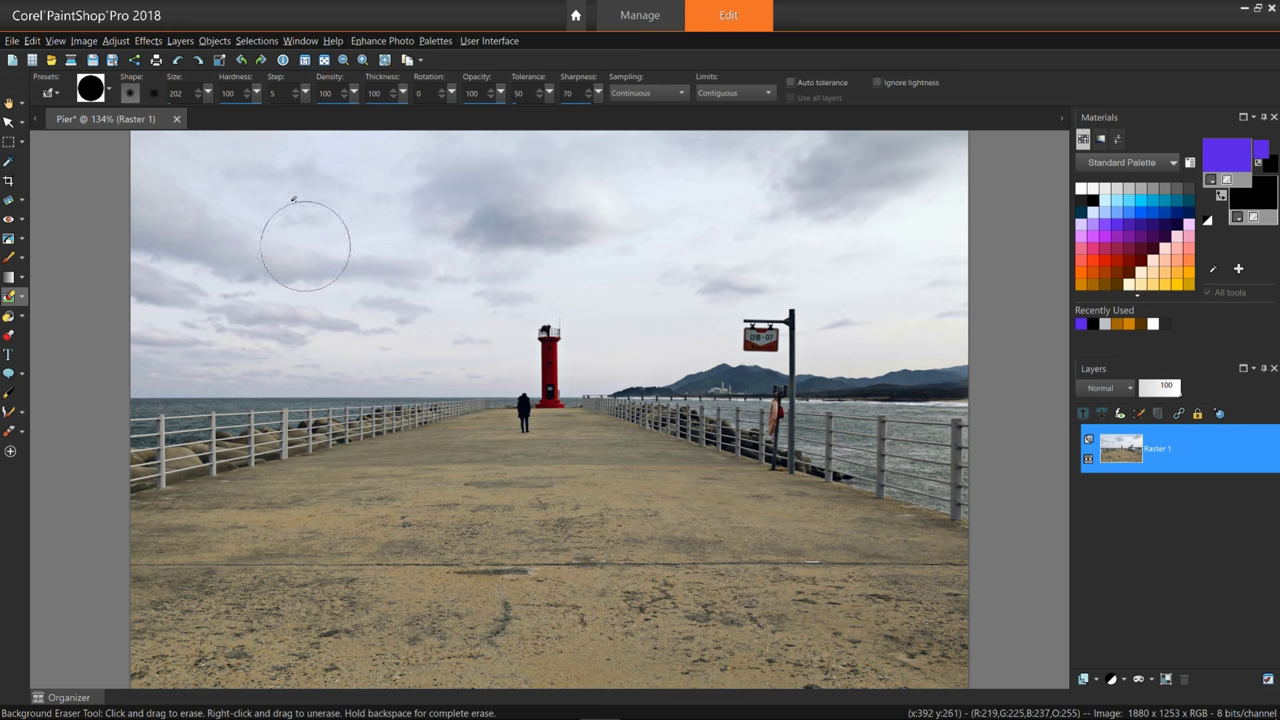
left_click(206, 97)
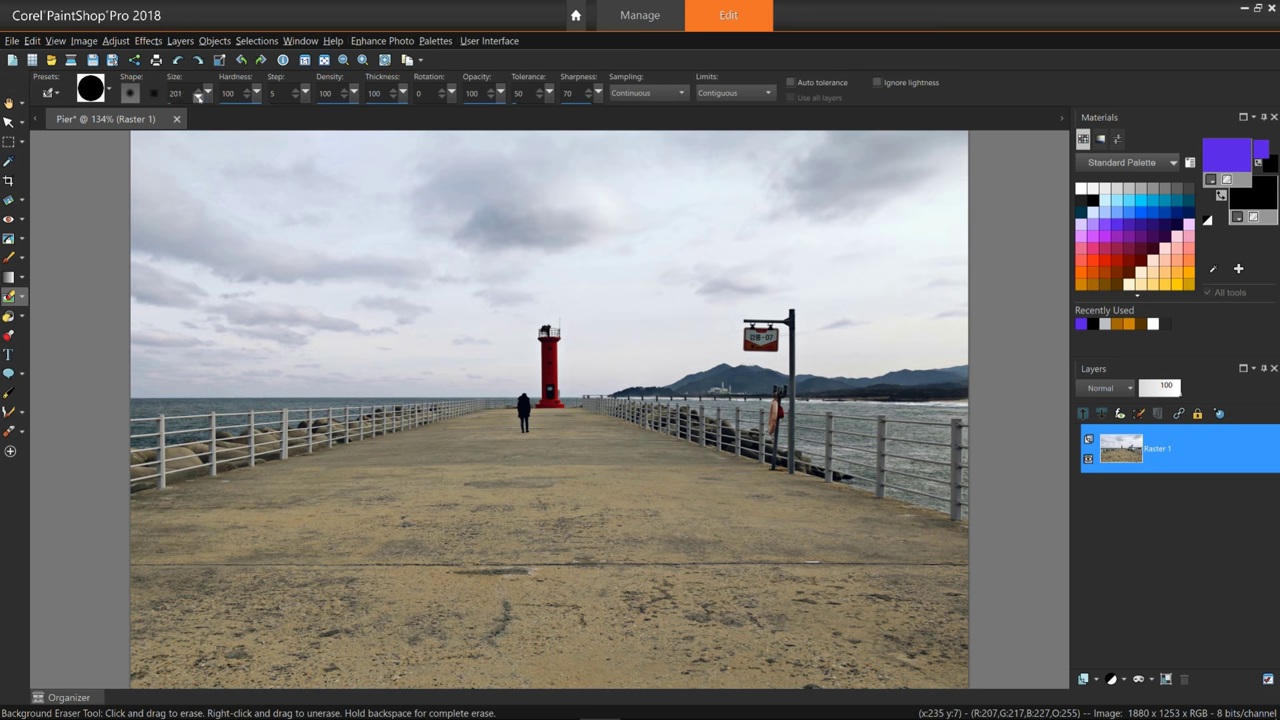
left_click(206, 97)
left_click(769, 93)
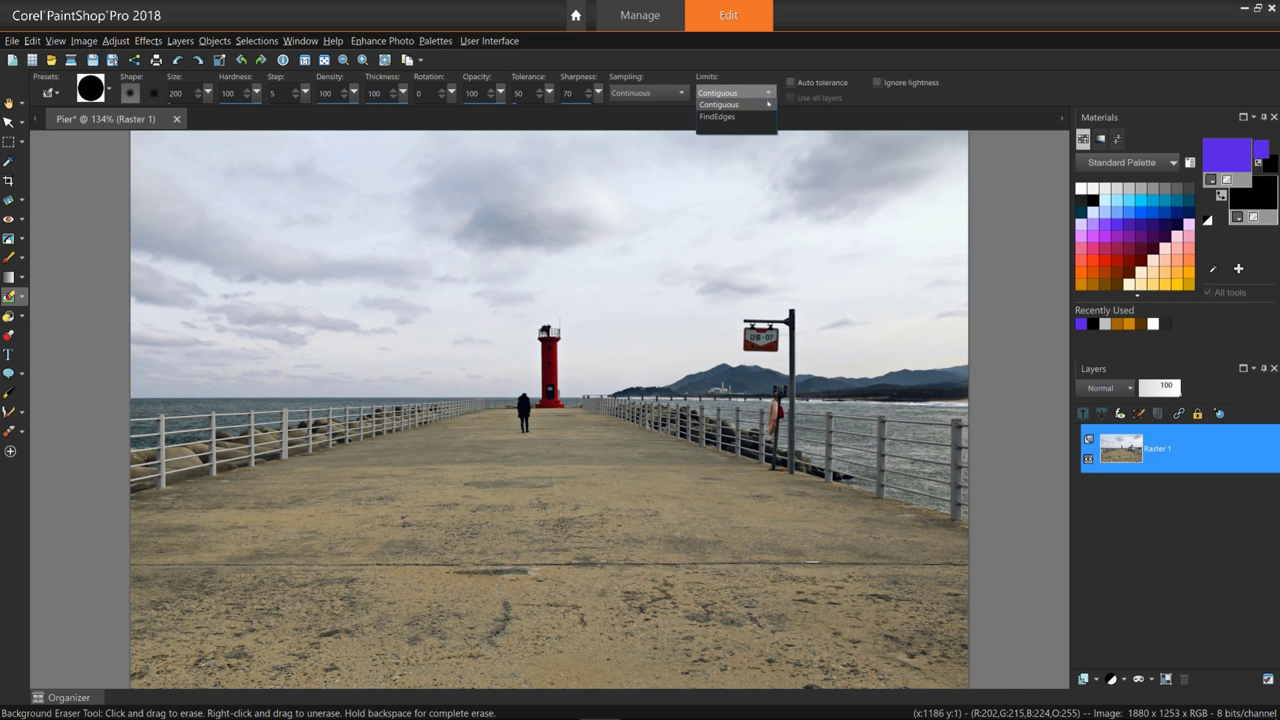
left_click(767, 104)
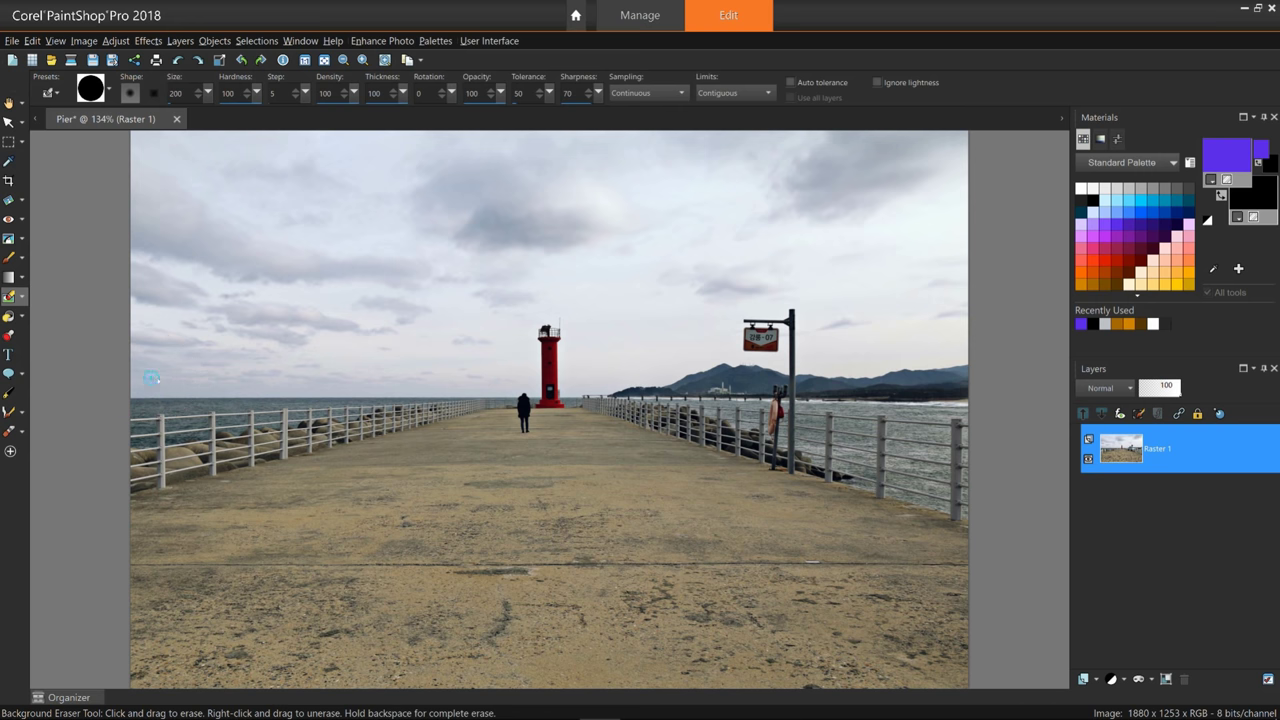
Erase a sky band from the left edge above the railing toward the lighthouse.
left_click(164, 378)
left_click_drag(164, 378, 242, 383)
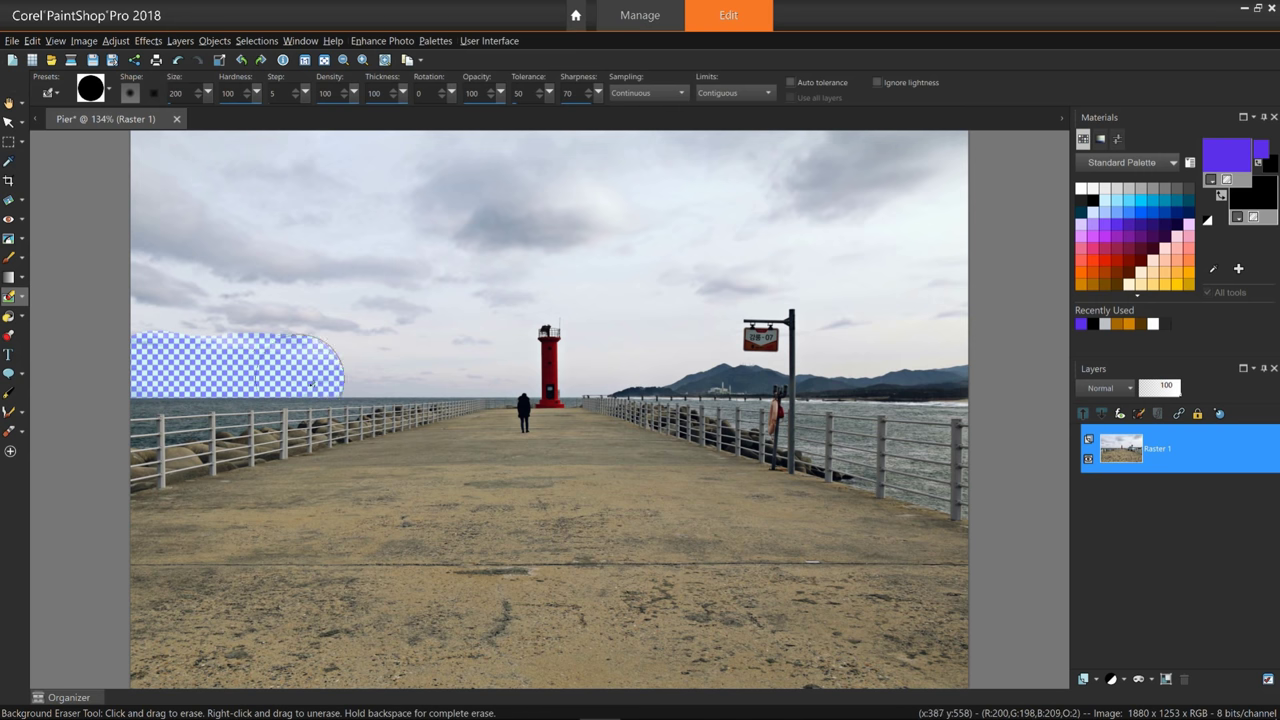
mouse_move(237, 379)
left_mouse_down()
mouse_move(508, 382)
mouse_move(539, 312)
mouse_move(578, 376)
mouse_move(599, 376)
left_mouse_up()
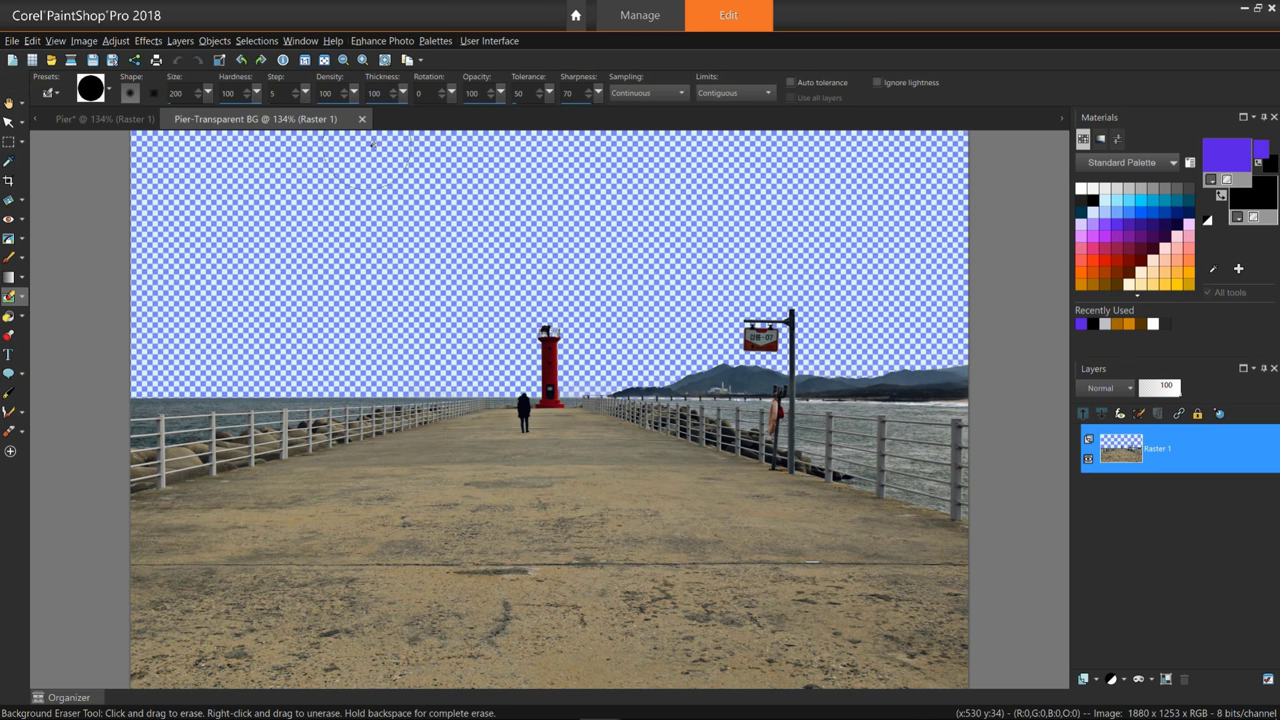
Close the Pier-Transparent BG copy and undo the partial sky erasure on the pier photo.
left_click(362, 119)
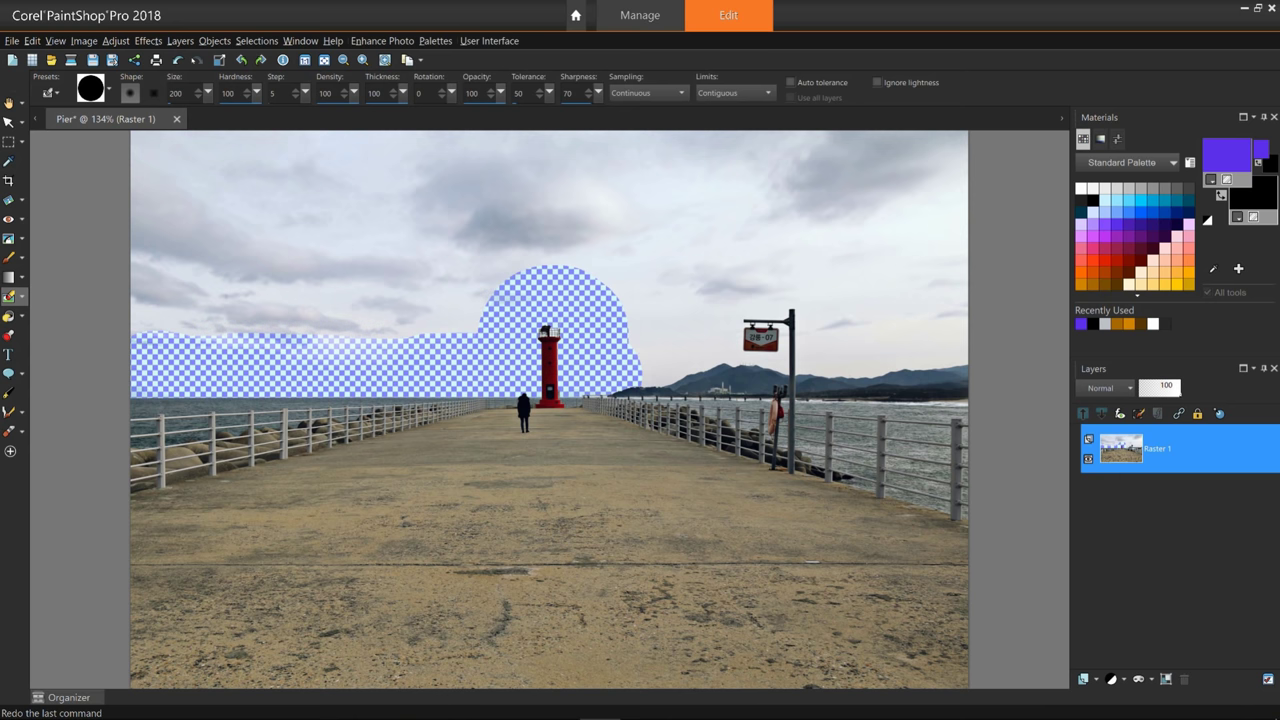
left_click(179, 60)
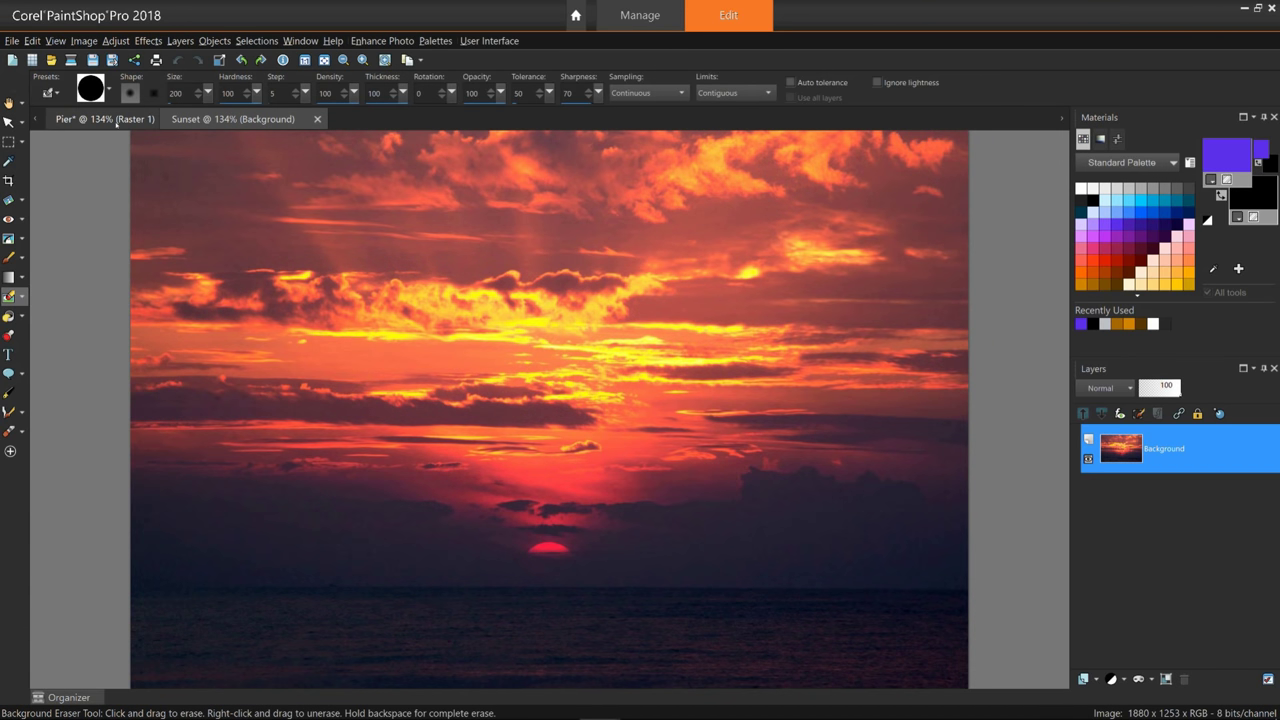
Copy the pier photo and paste it into the Sunset image as a new layer.
left_click(116, 121)
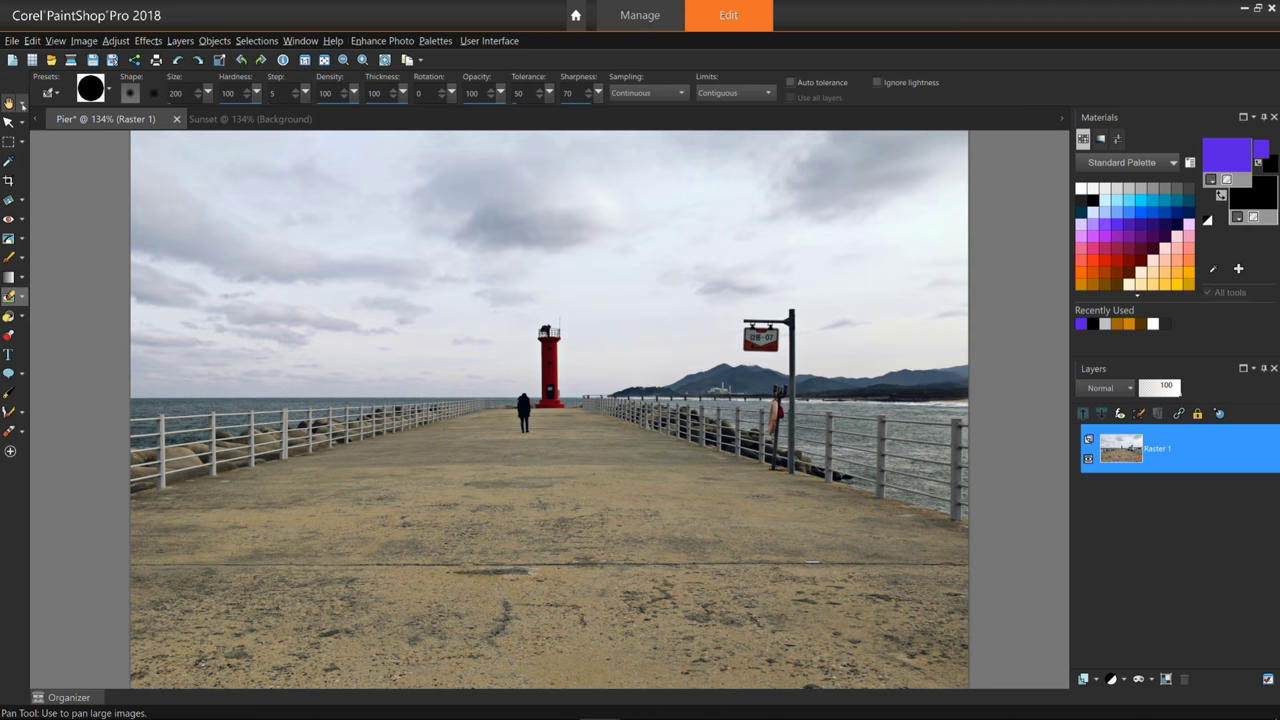
left_click(8, 104)
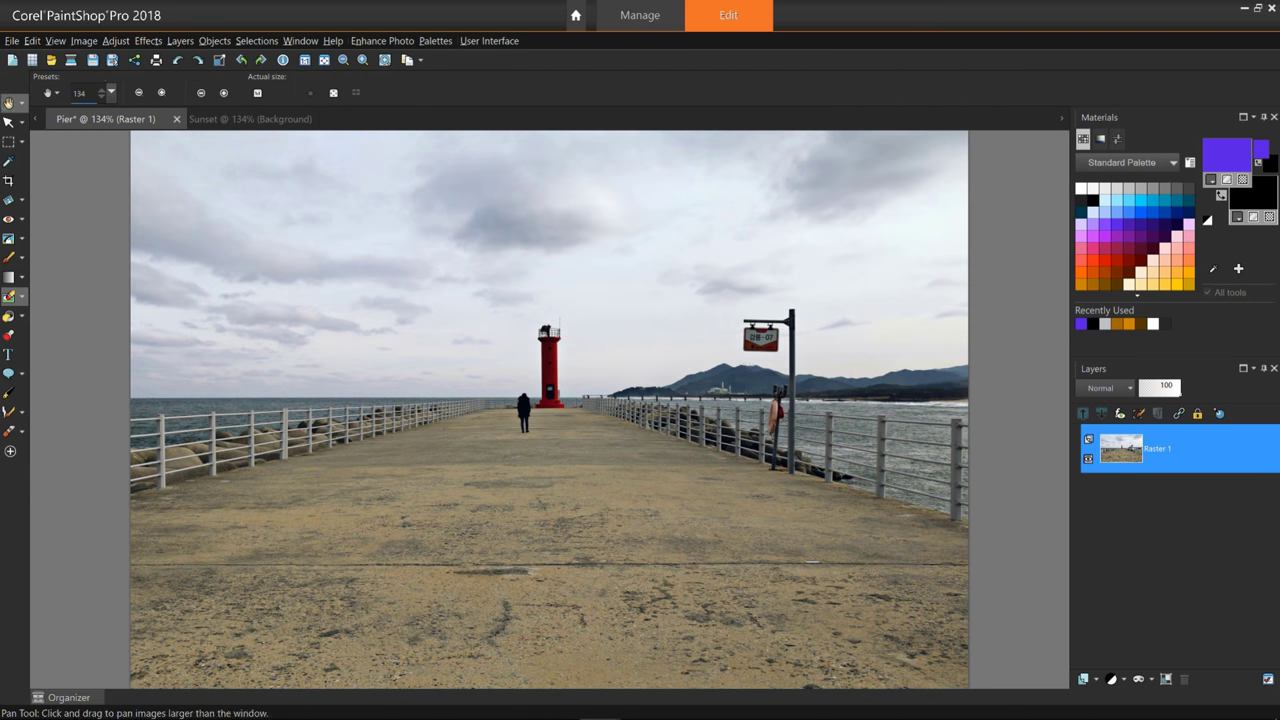
right_click(511, 329)
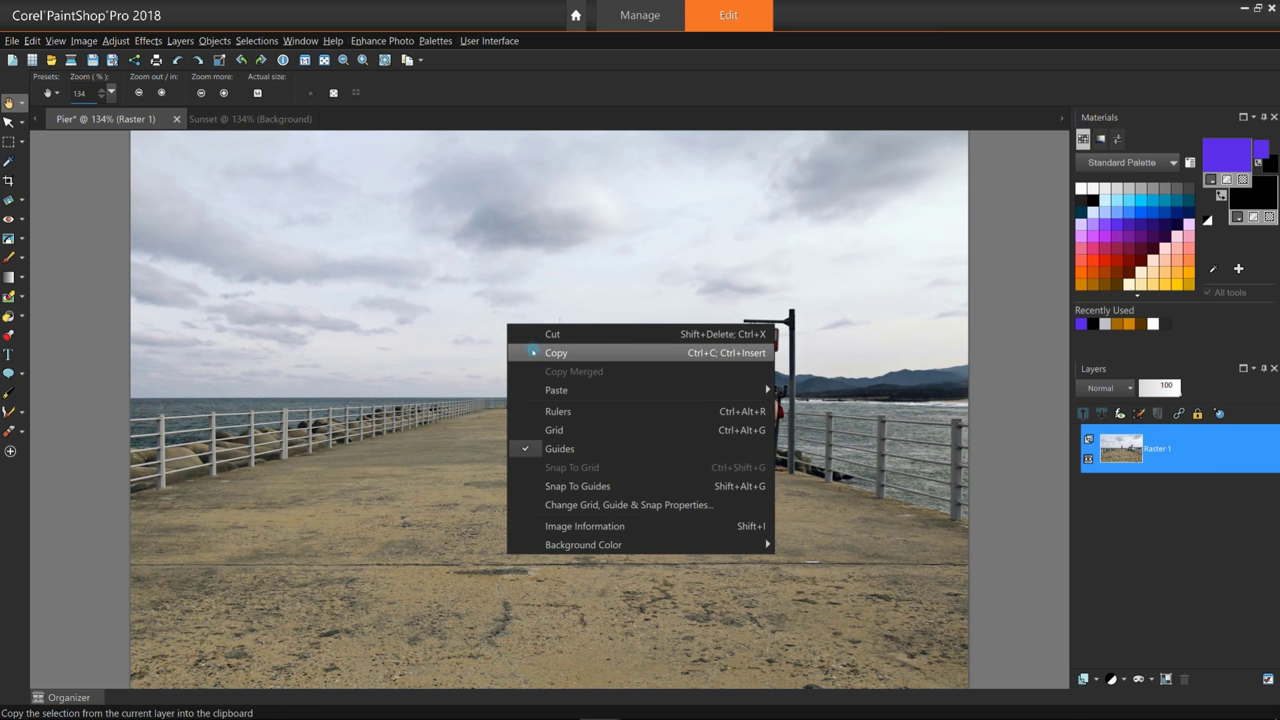
left_click(533, 352)
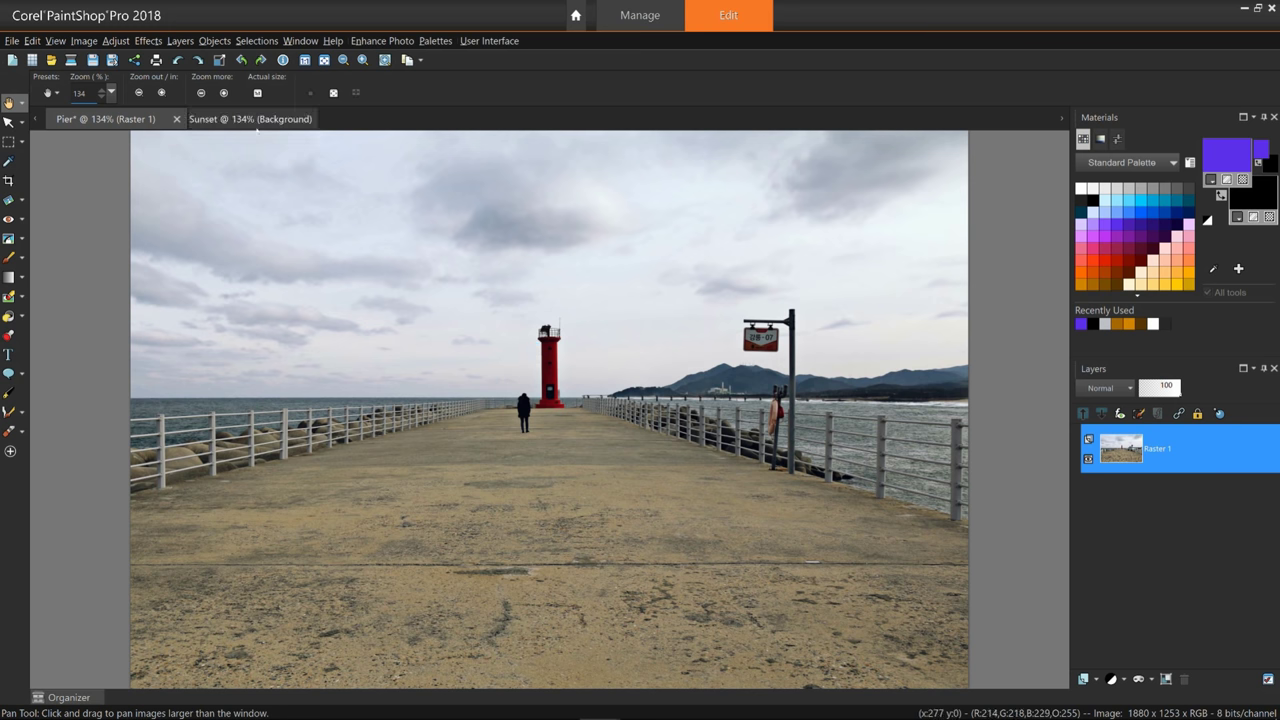
left_click(259, 120)
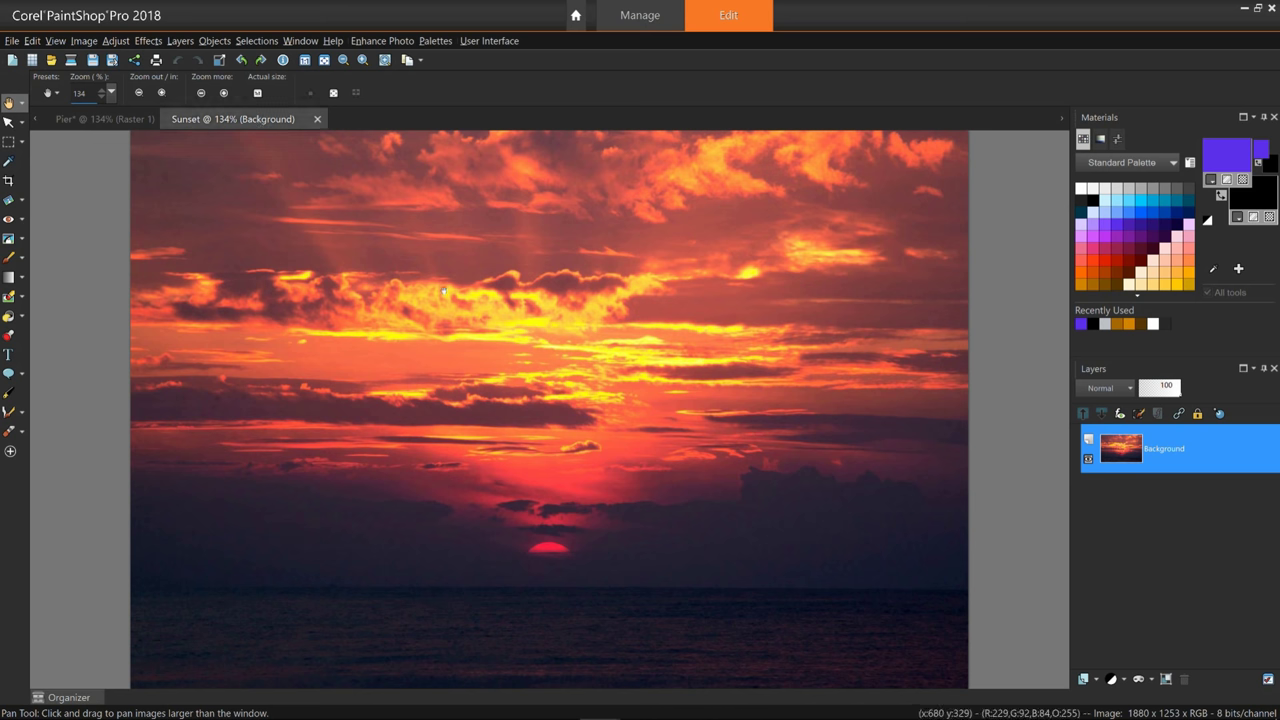
right_click(457, 329)
mouse_move(520, 390)
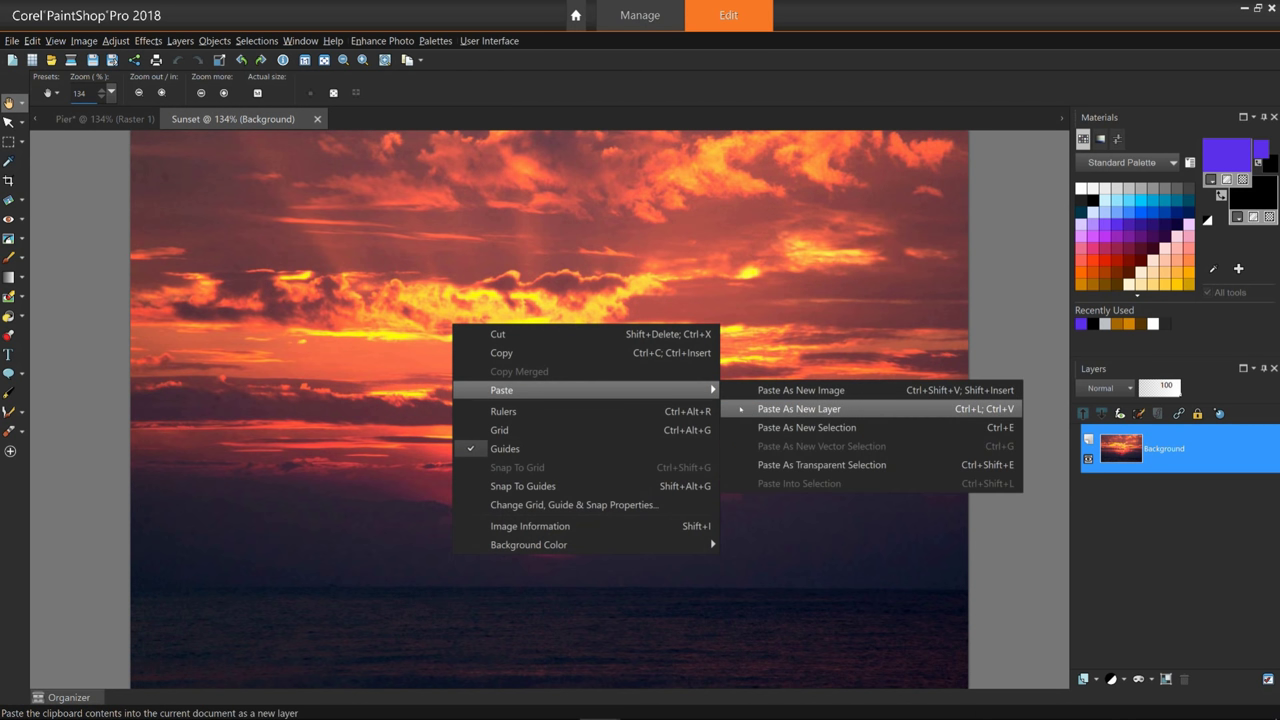
left_click(741, 408)
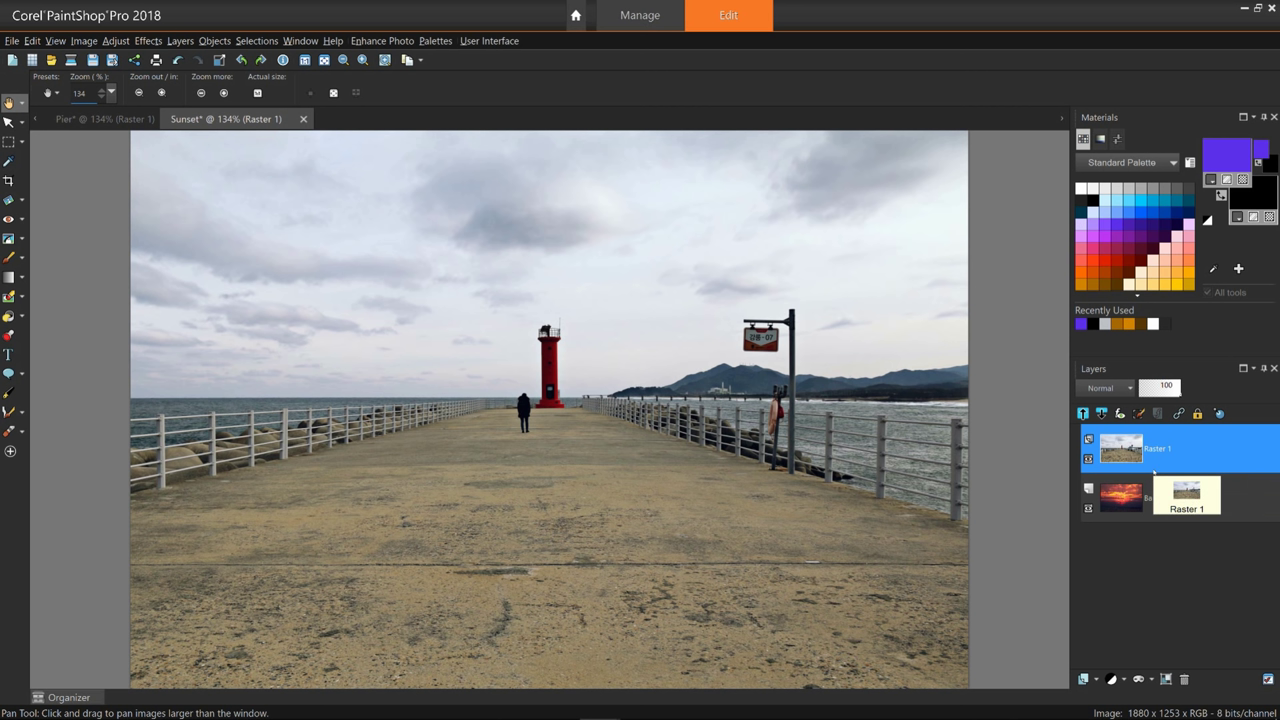
With the Background Eraser, erase sky along the left horizon, around the lighthouse and right of the sign.
left_click(22, 297)
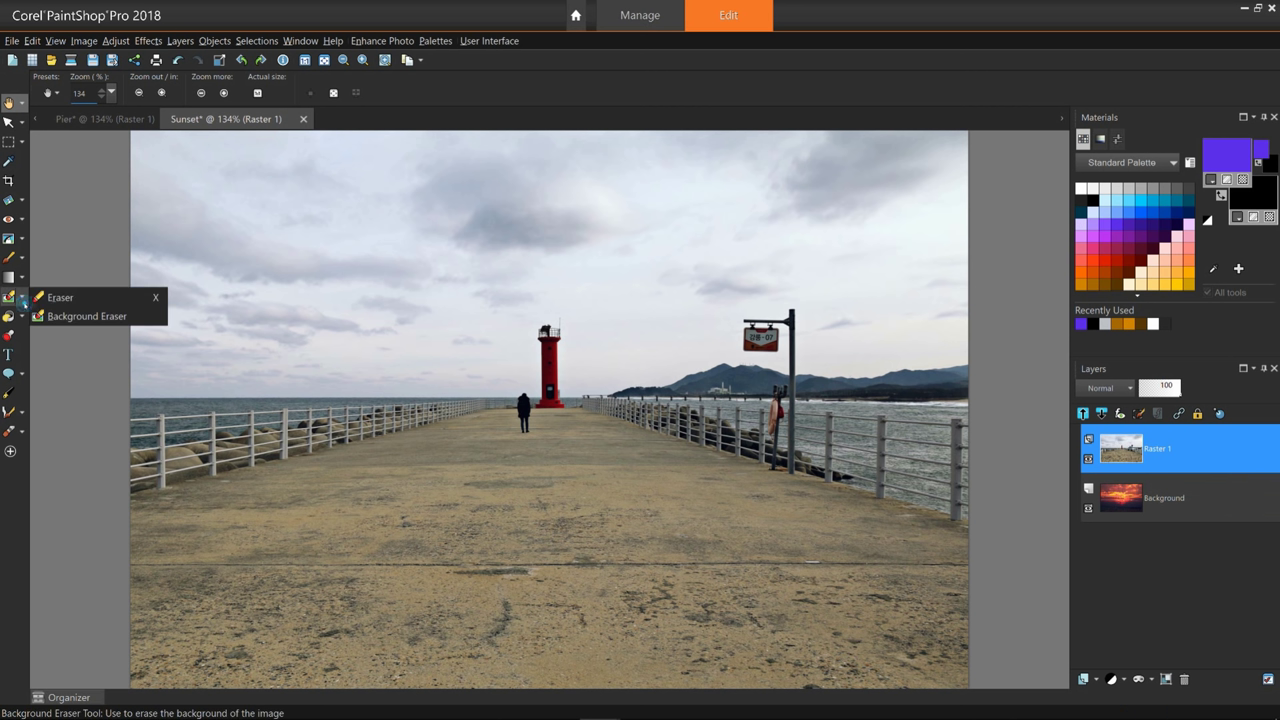
left_click(95, 320)
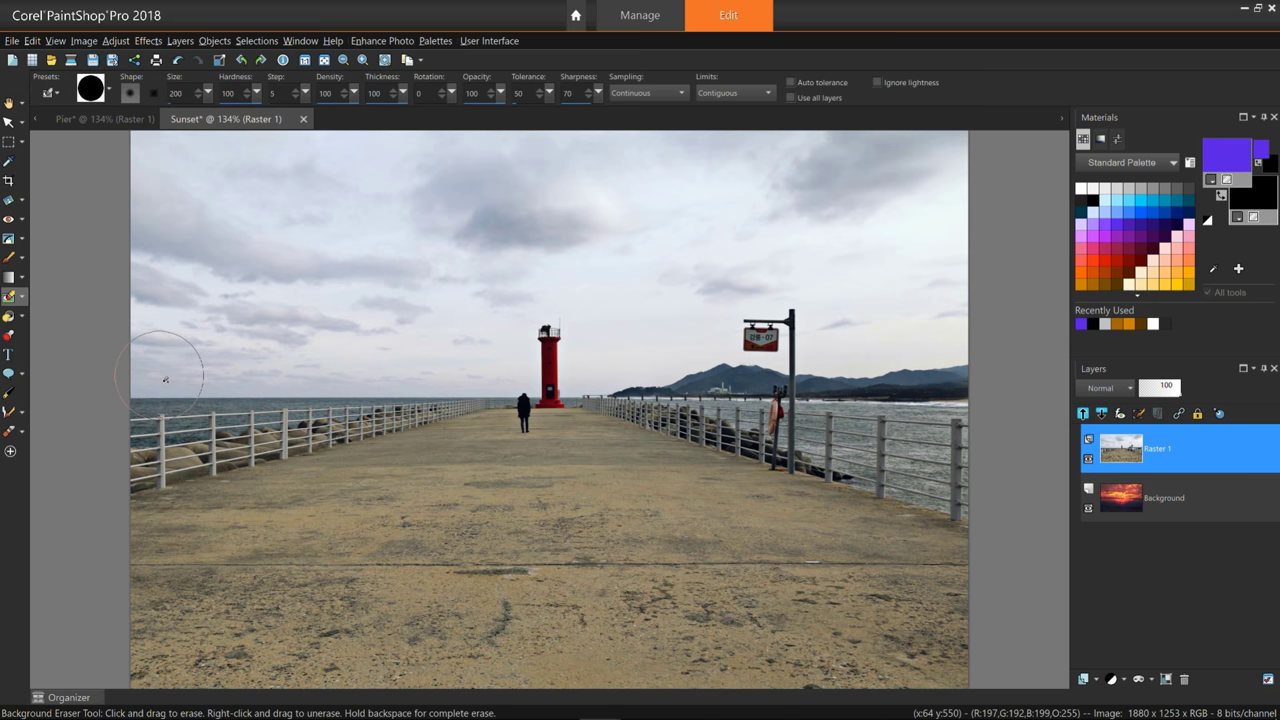
left_click_drag(165, 379, 487, 382)
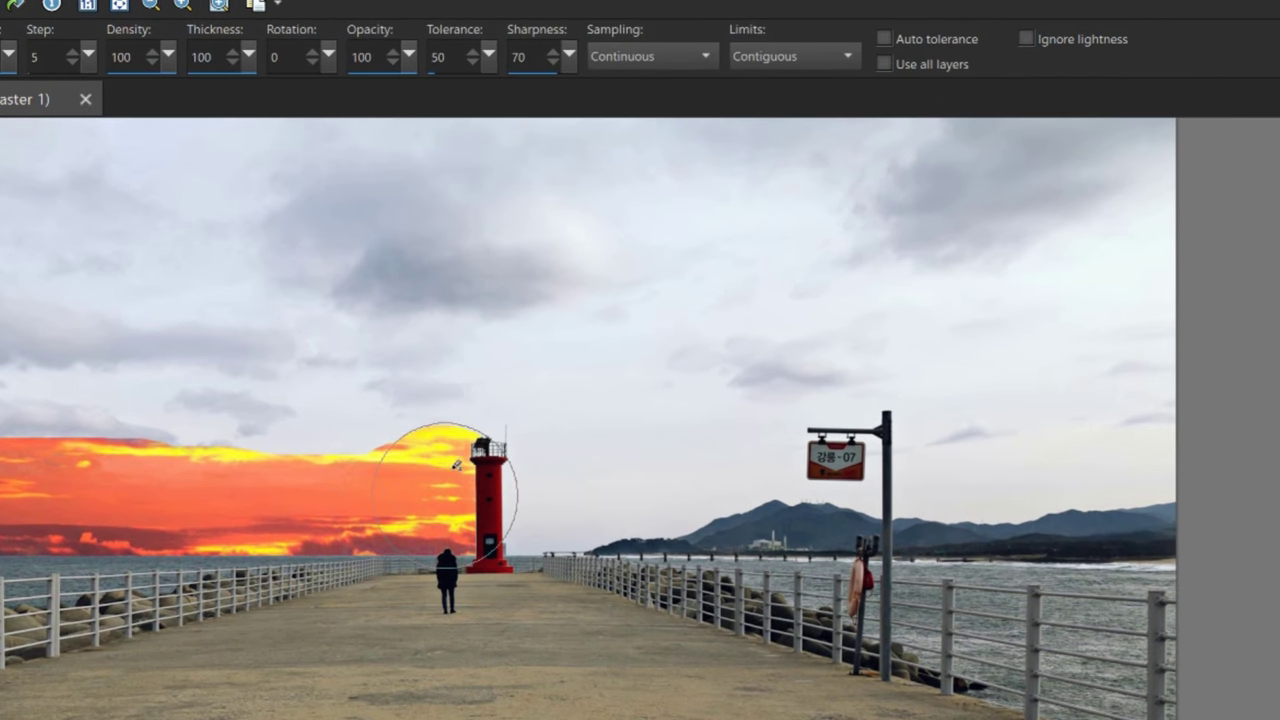
mouse_move(457, 465)
left_mouse_down()
mouse_move(468, 433)
mouse_move(497, 416)
mouse_move(490, 486)
mouse_move(556, 512)
mouse_move(809, 494)
mouse_move(778, 390)
mouse_move(850, 395)
mouse_move(940, 430)
mouse_move(945, 475)
mouse_move(915, 502)
mouse_move(800, 320)
mouse_move(700, 420)
mouse_move(770, 490)
mouse_move(822, 500)
left_mouse_up()
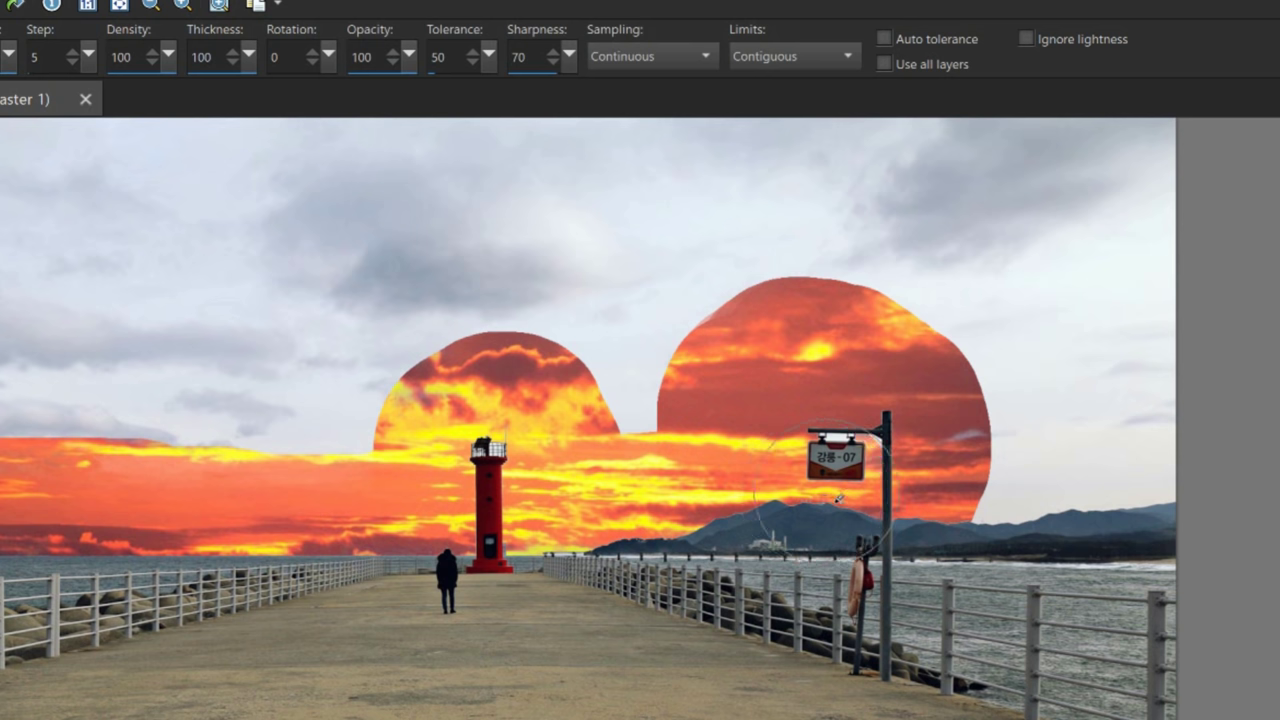
mouse_move(665, 420)
left_mouse_down()
mouse_move(720, 335)
mouse_move(910, 371)
left_mouse_up()
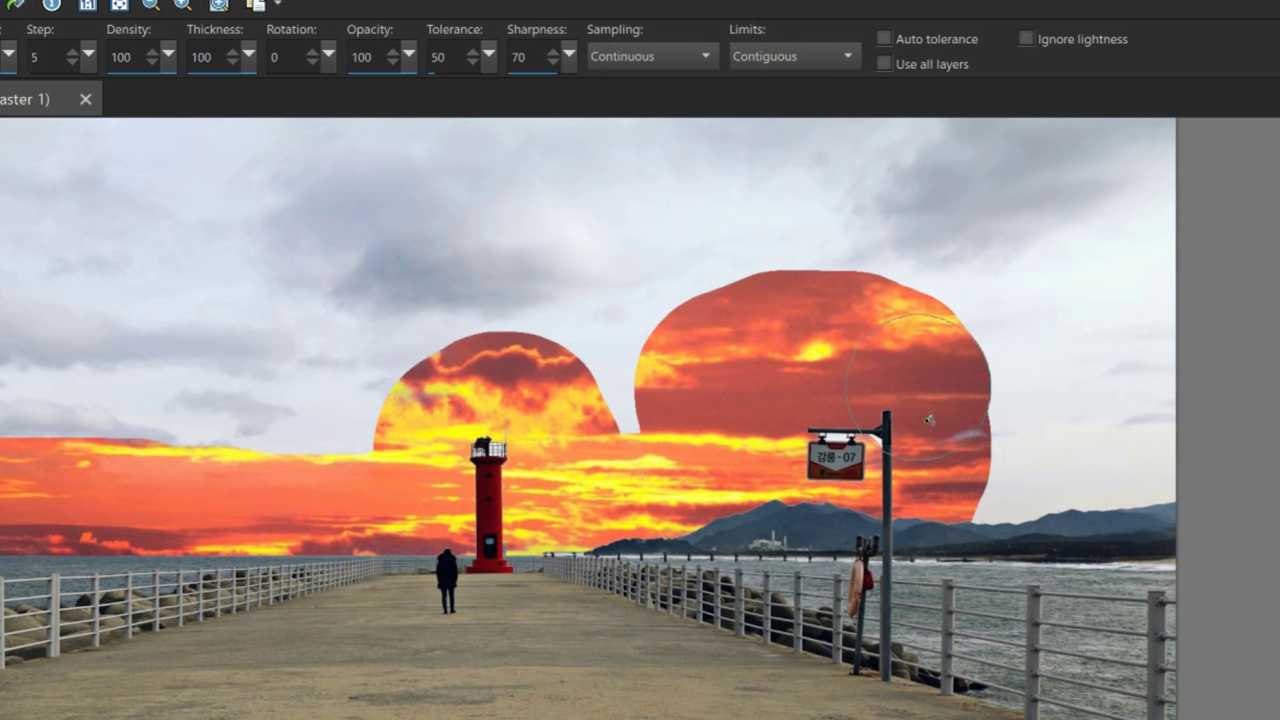
mouse_move(955, 465)
left_mouse_down()
mouse_move(1000, 470)
mouse_move(1029, 492)
mouse_move(1129, 485)
mouse_move(1127, 472)
left_mouse_up()
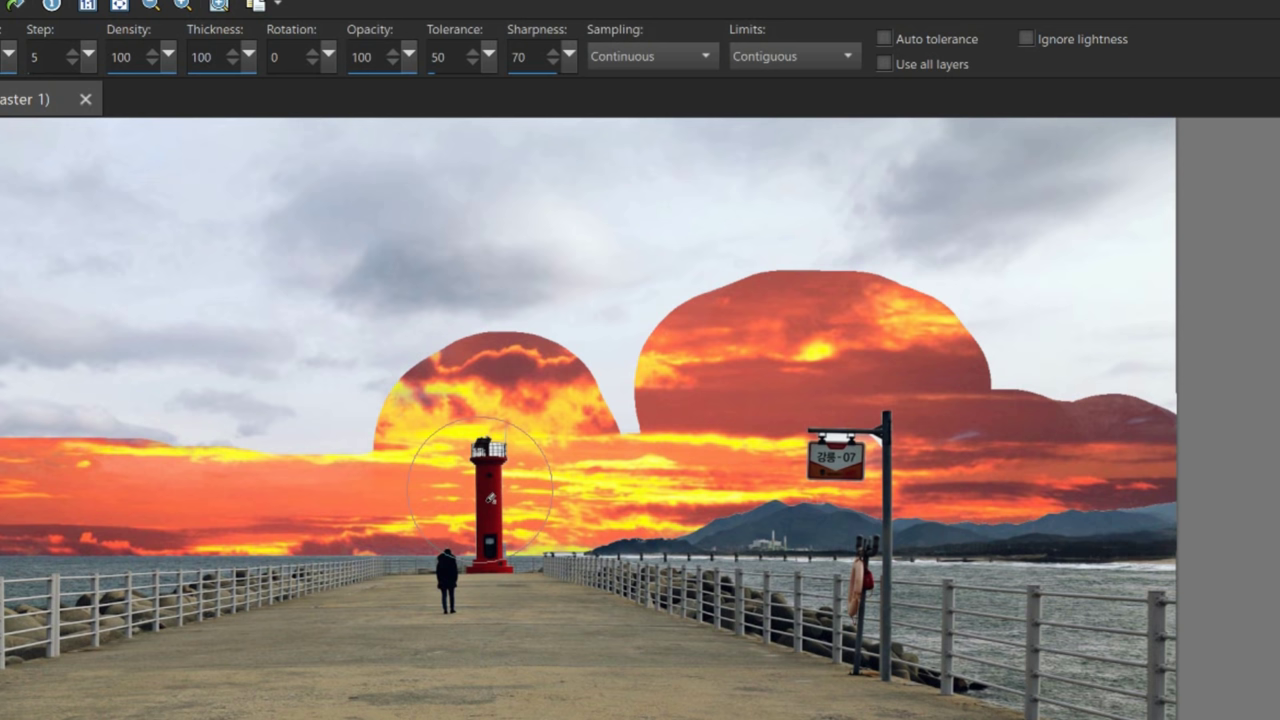
Undo three erase strokes back to the left strip and set Limits to Discontiguous.
key("ctrl+z")
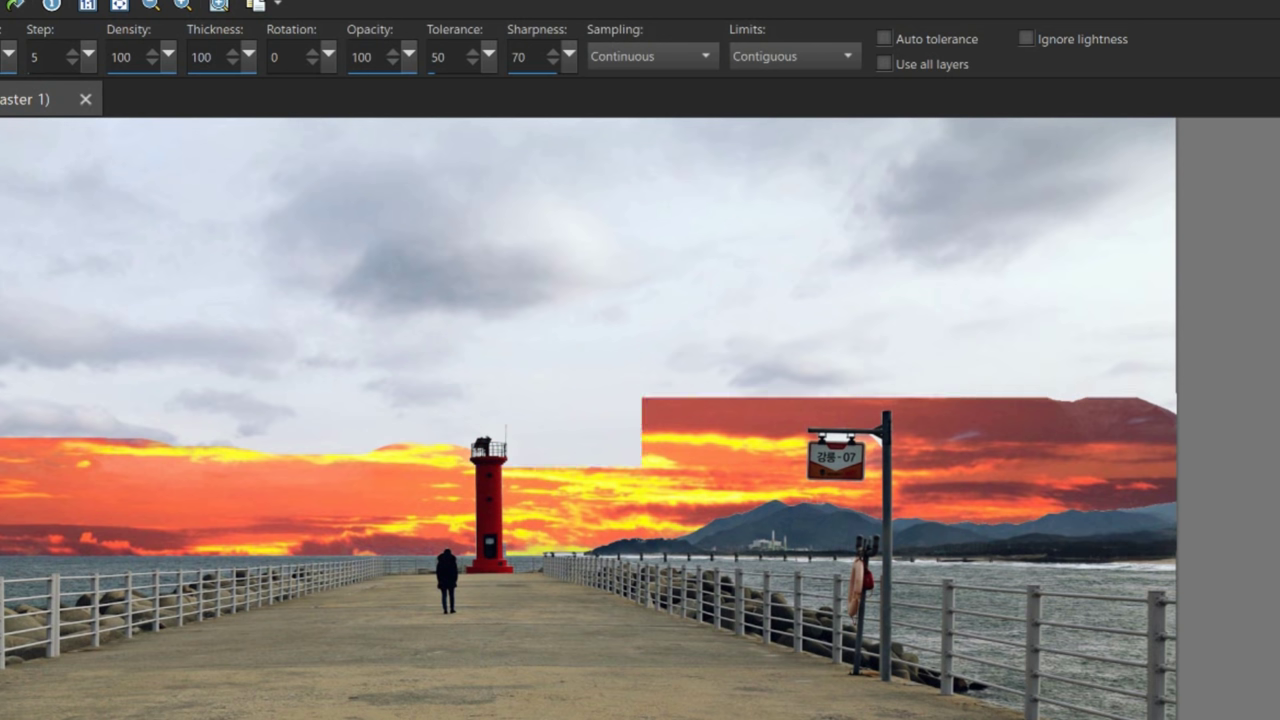
key("ctrl+z")
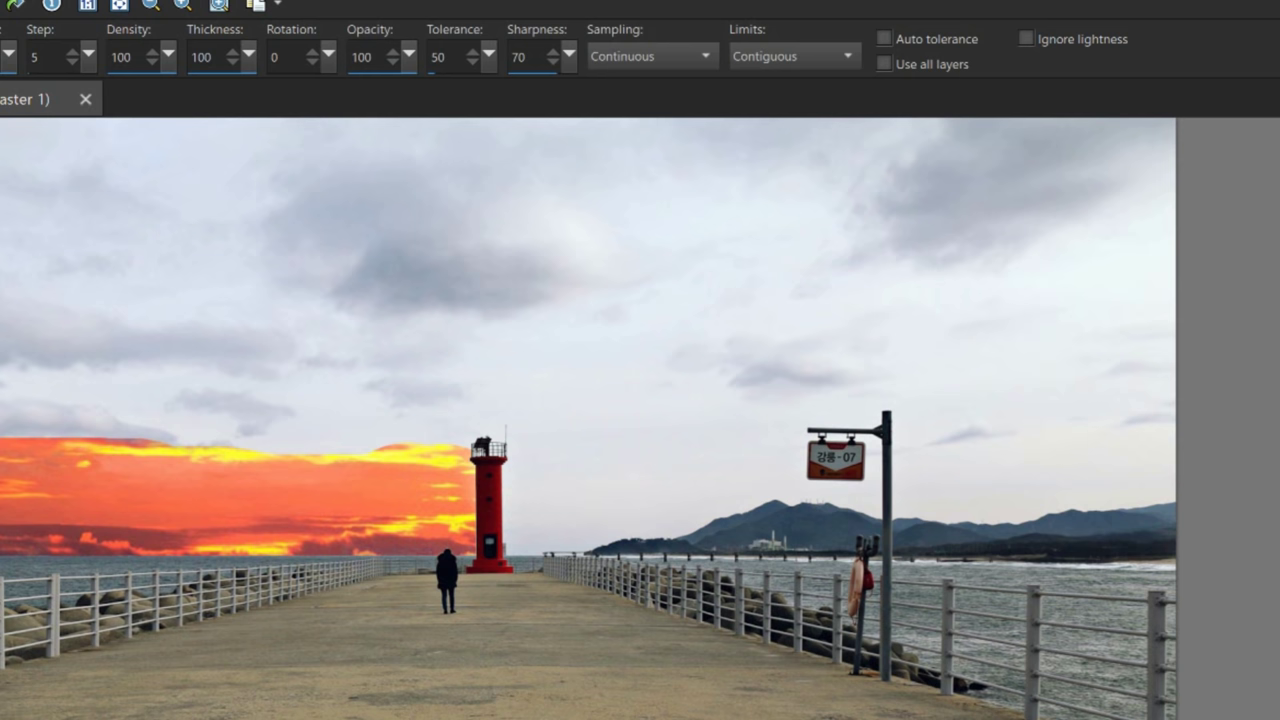
key("ctrl+z")
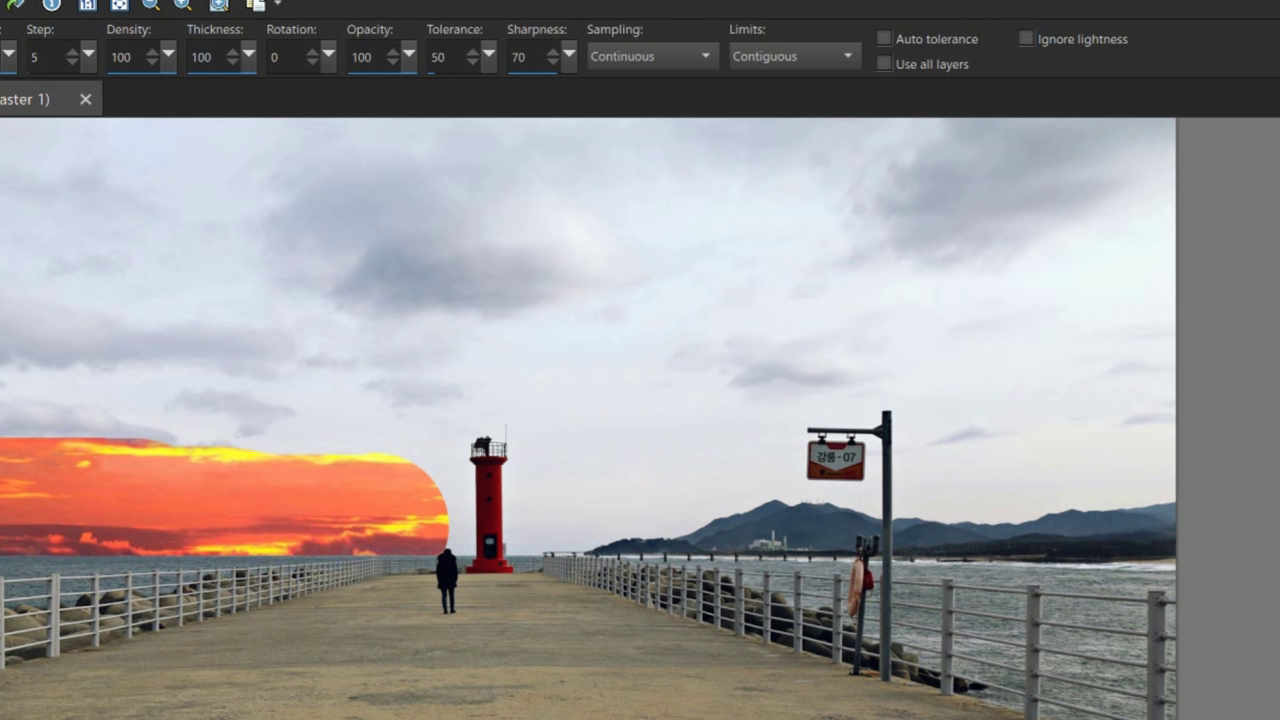
left_click(845, 58)
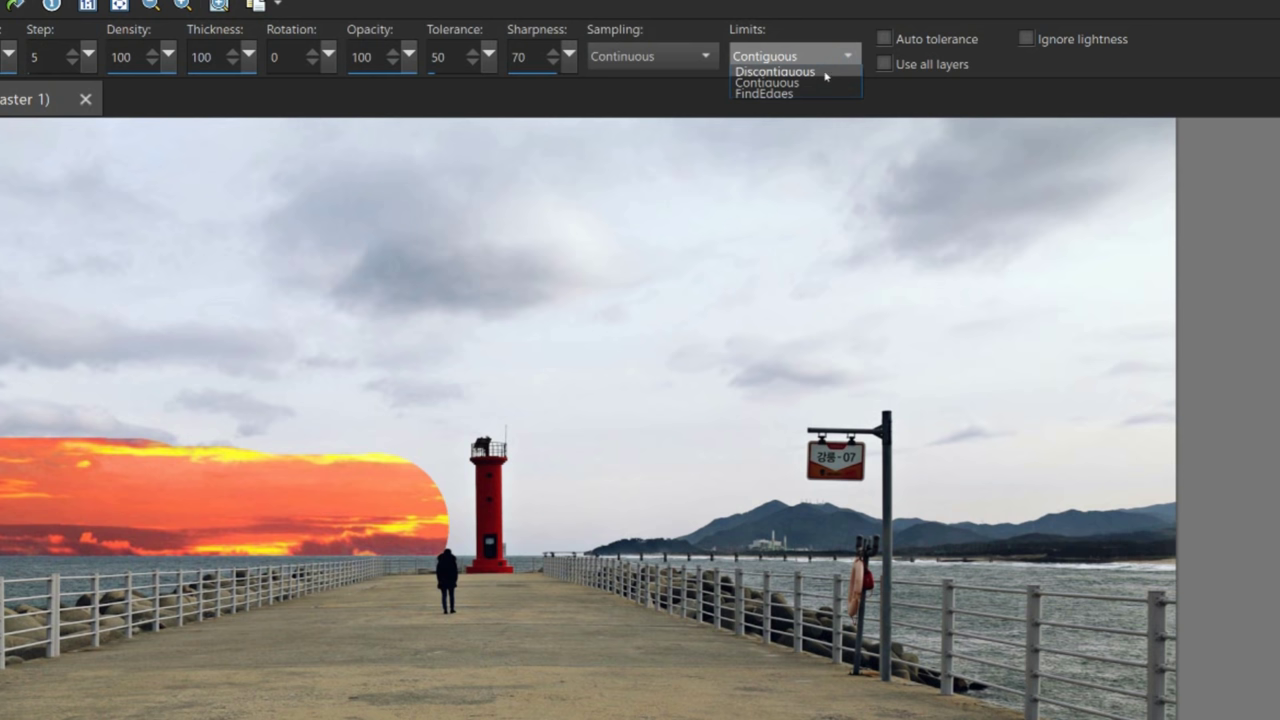
left_click(824, 72)
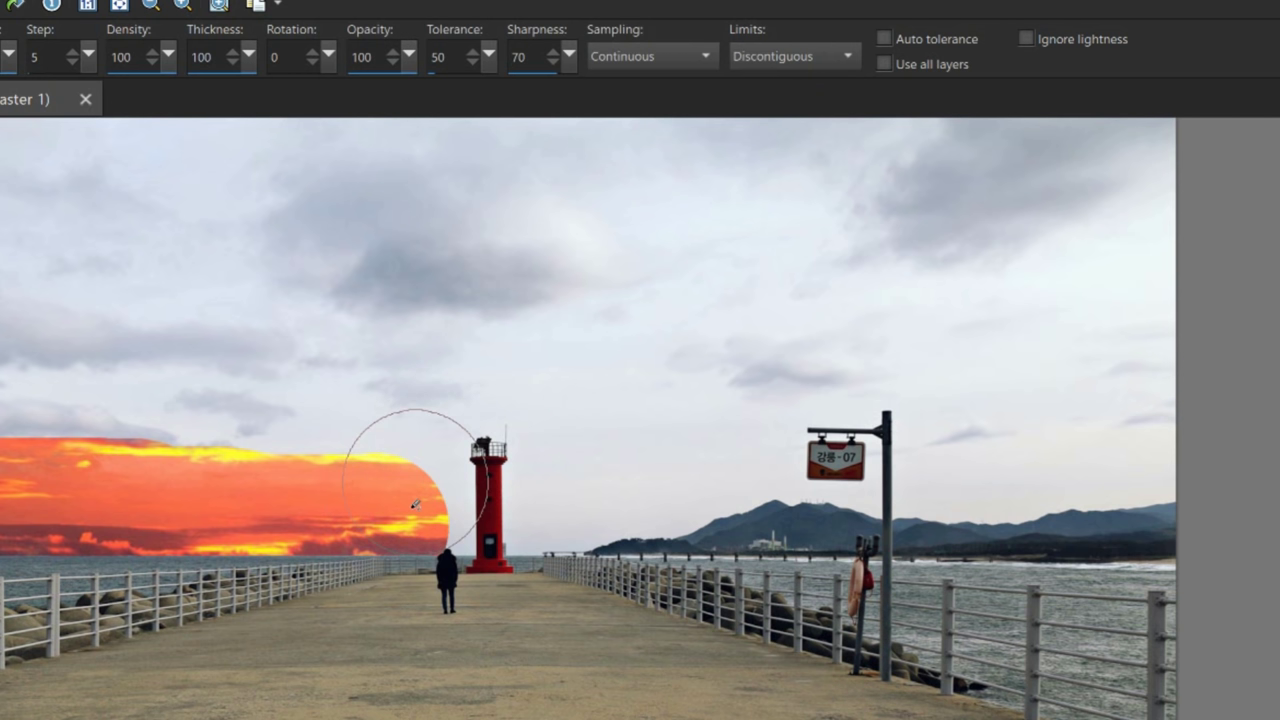
Erase the low horizon sky from the left past the lighthouse toward the right.
mouse_move(400, 500)
left_mouse_down()
mouse_move(432, 520)
mouse_move(456, 441)
mouse_move(582, 512)
mouse_move(825, 496)
mouse_move(870, 415)
mouse_move(920, 490)
mouse_move(1080, 494)
mouse_move(965, 475)
left_mouse_up()
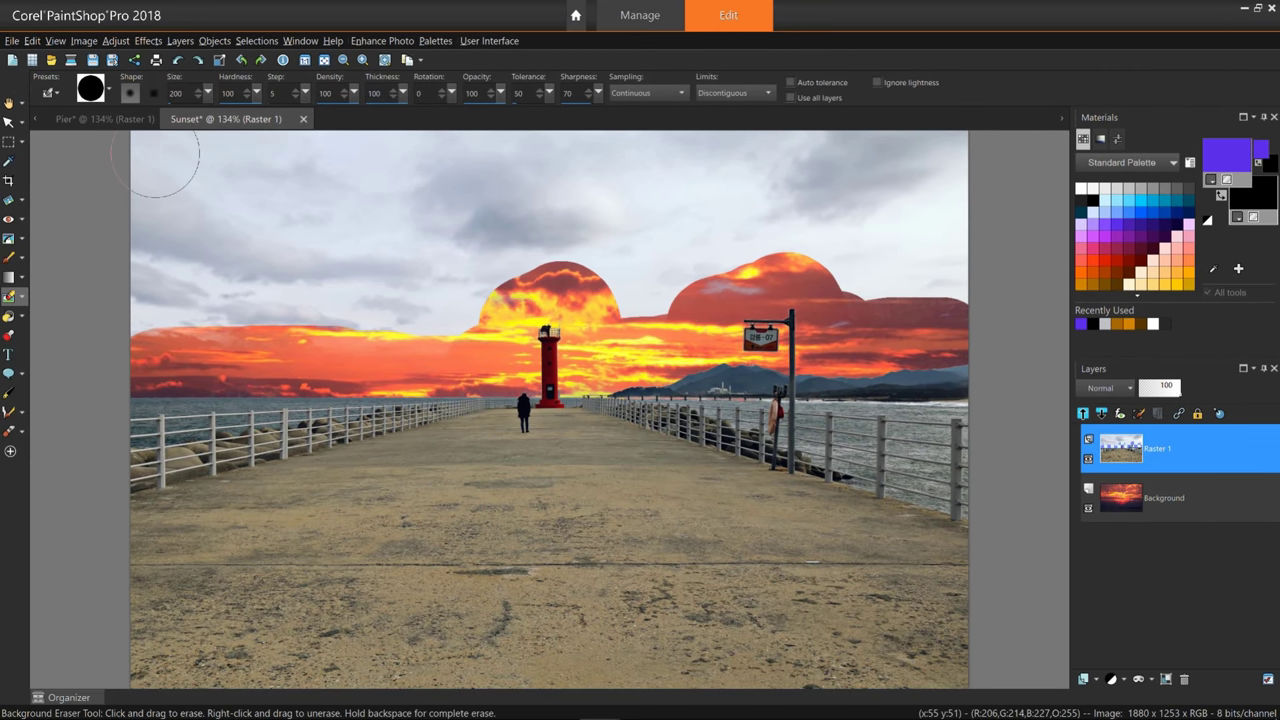
Erase the upper cloudy sky in straight Background Eraser bands from top-left across to the right edge.
left_click(155, 153)
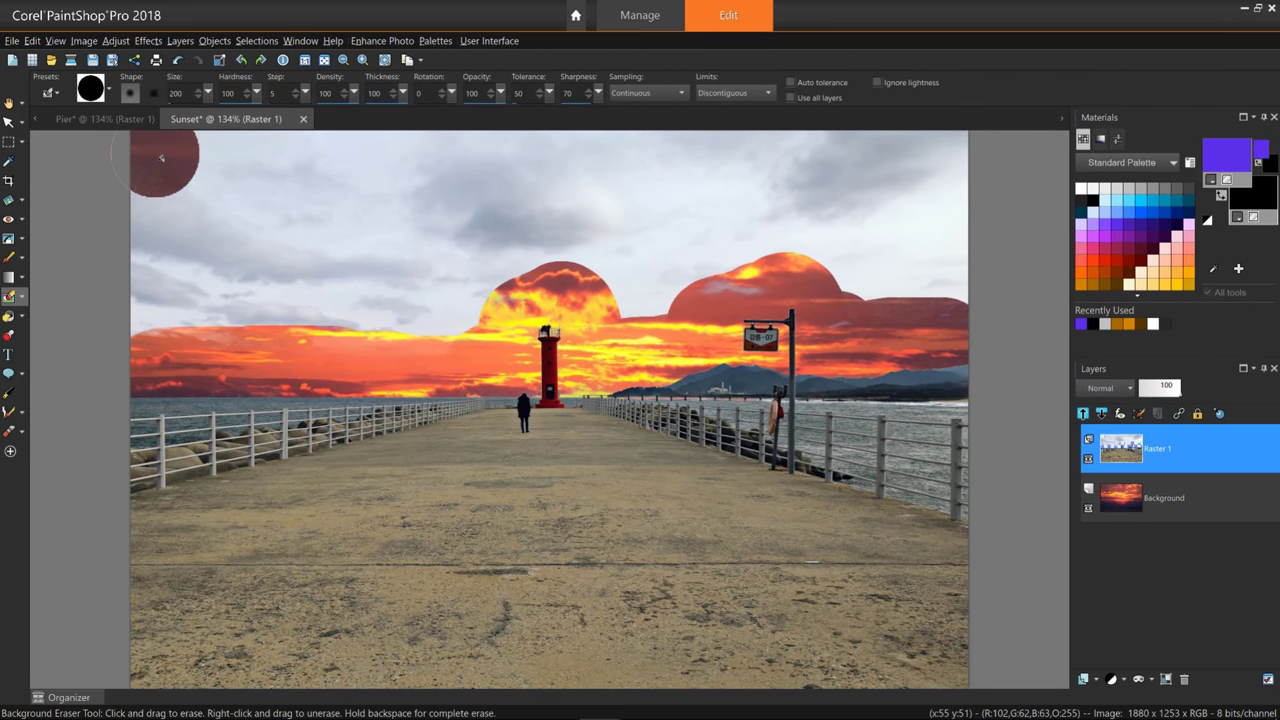
left_click(940, 155, "shift")
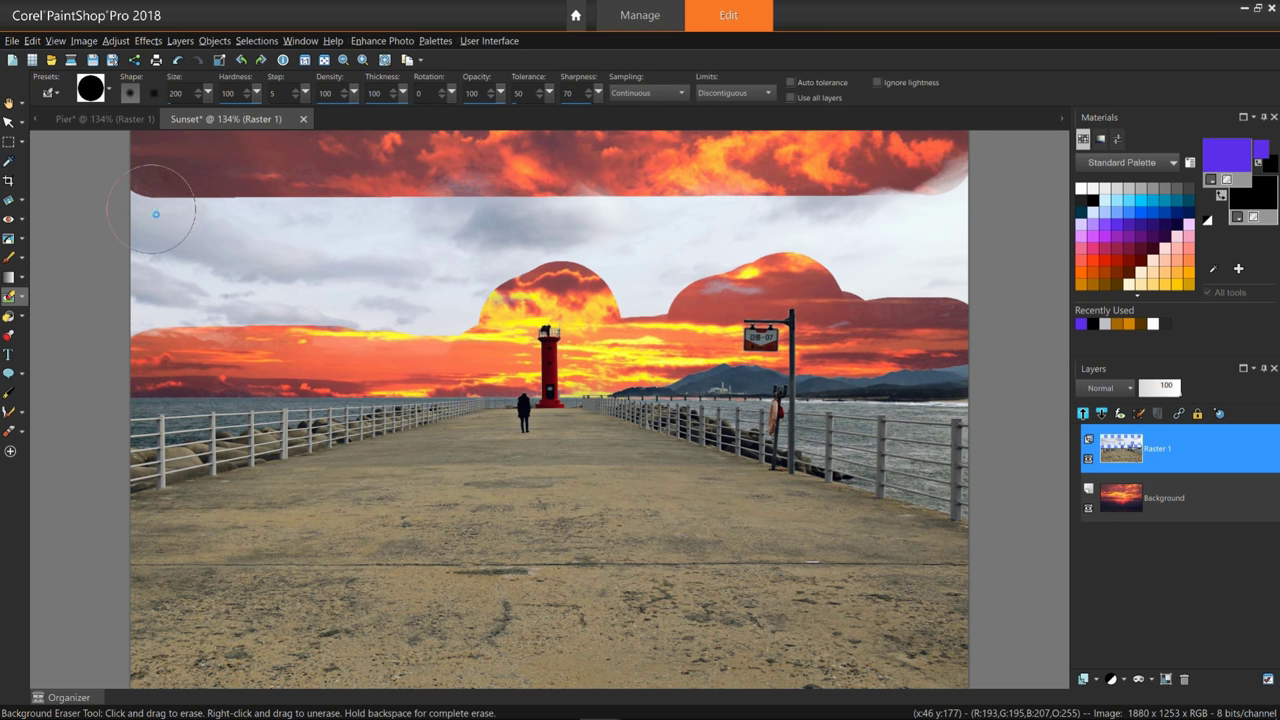
left_click(155, 214, "shift")
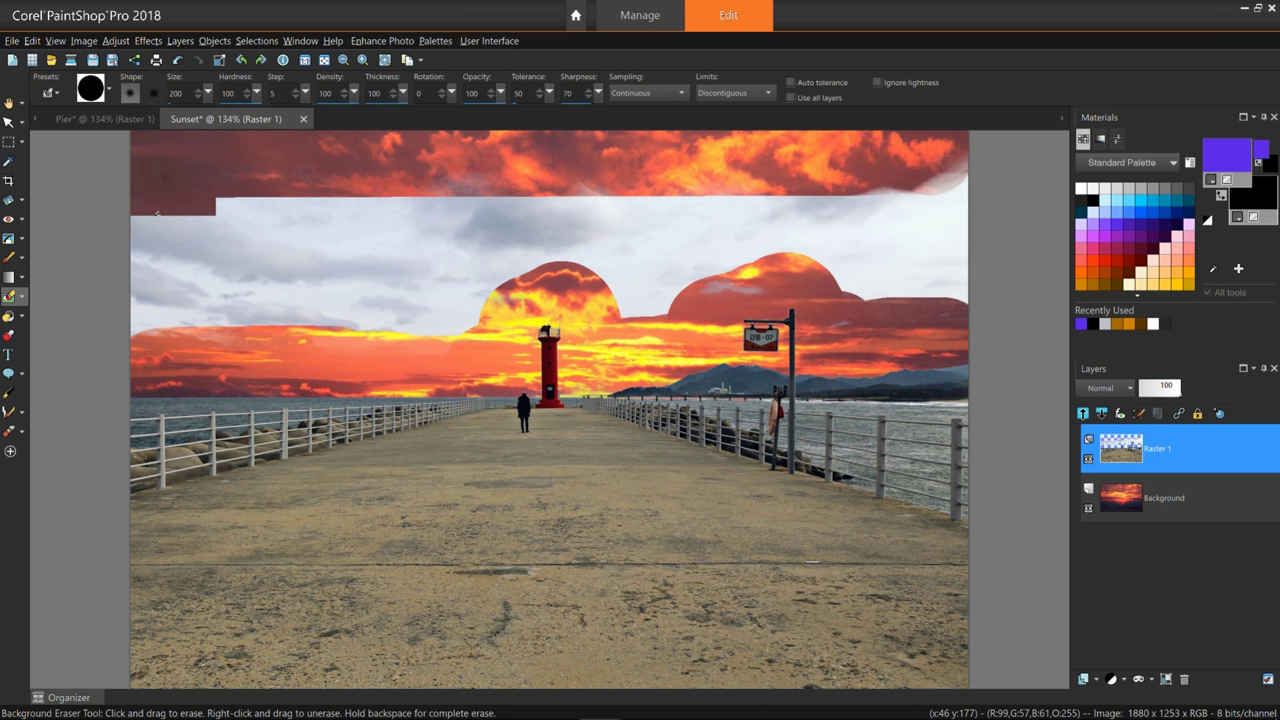
left_click(945, 214, "shift")
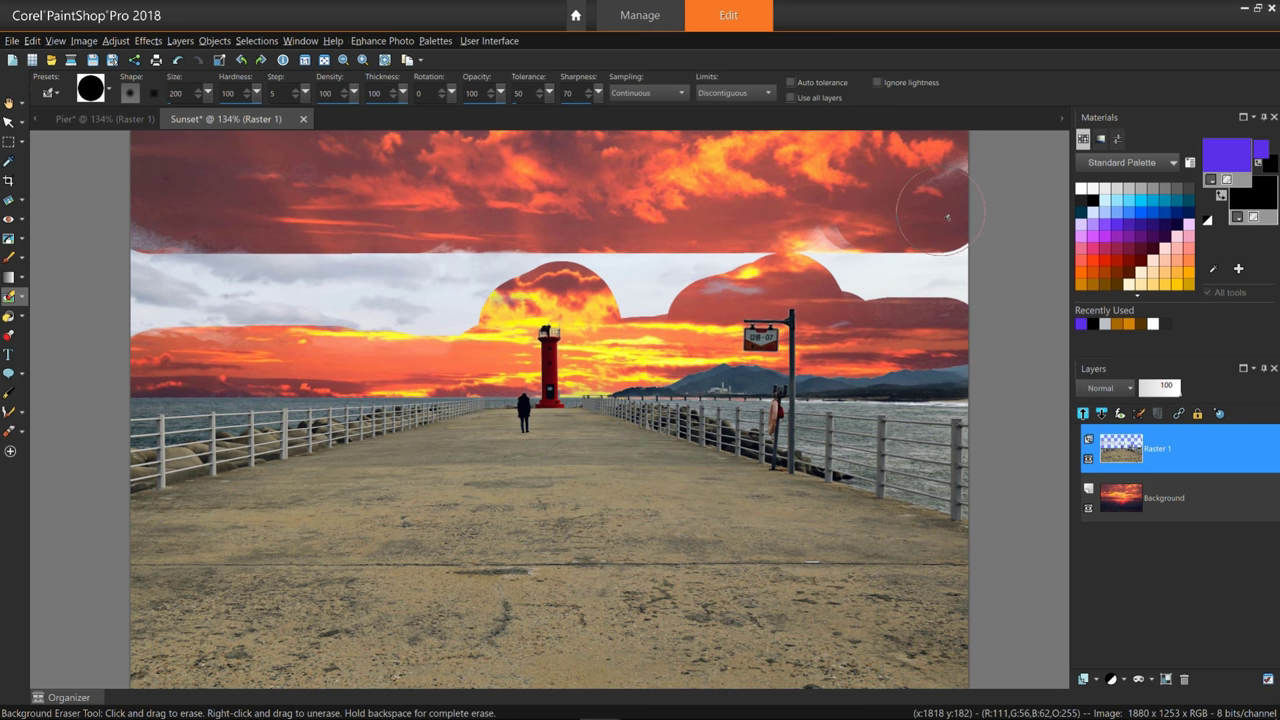
left_click(940, 268)
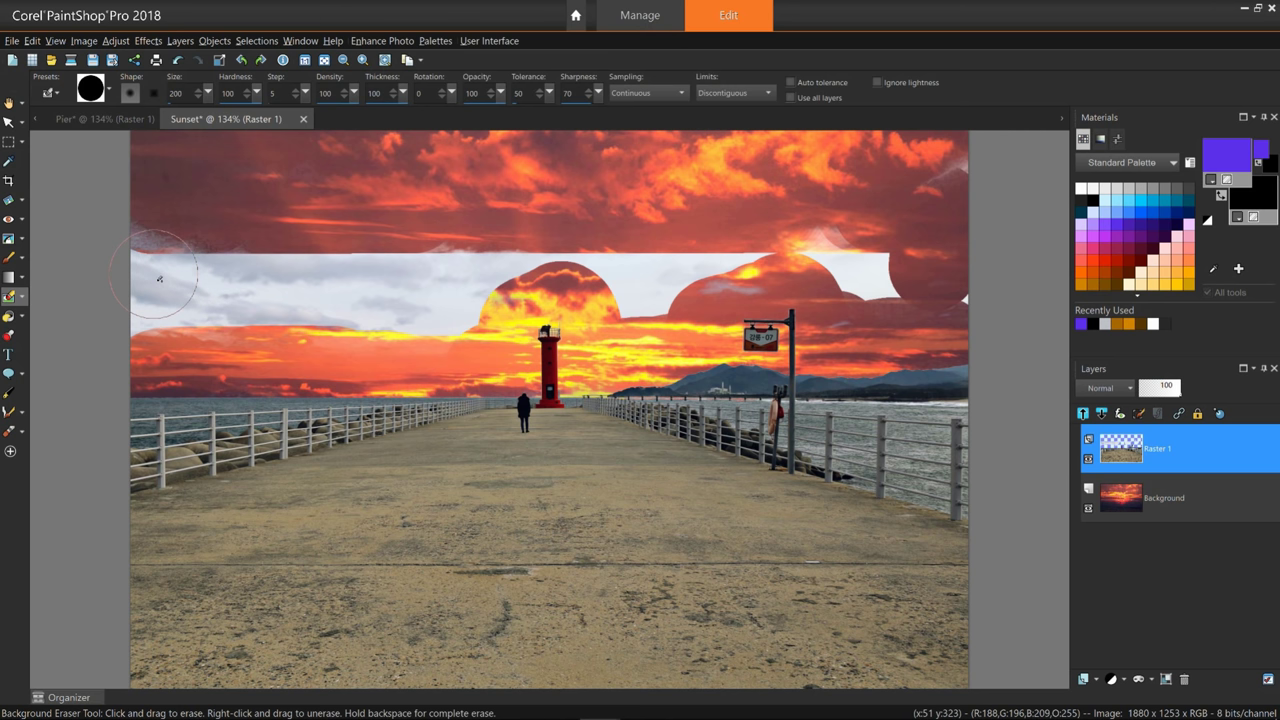
left_click(159, 279, "shift")
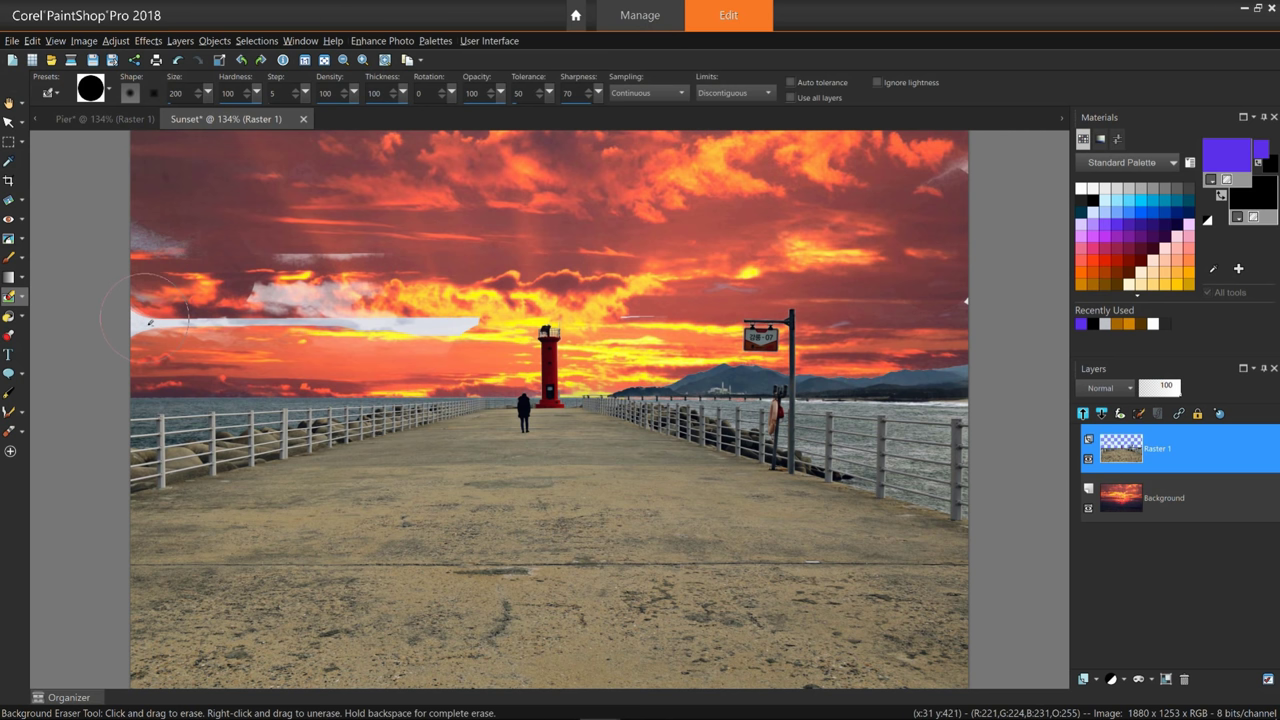
Clear pale patches left of the lighthouse, undo a stray unerase, and erase the leftover white streak.
left_click(457, 328, "shift")
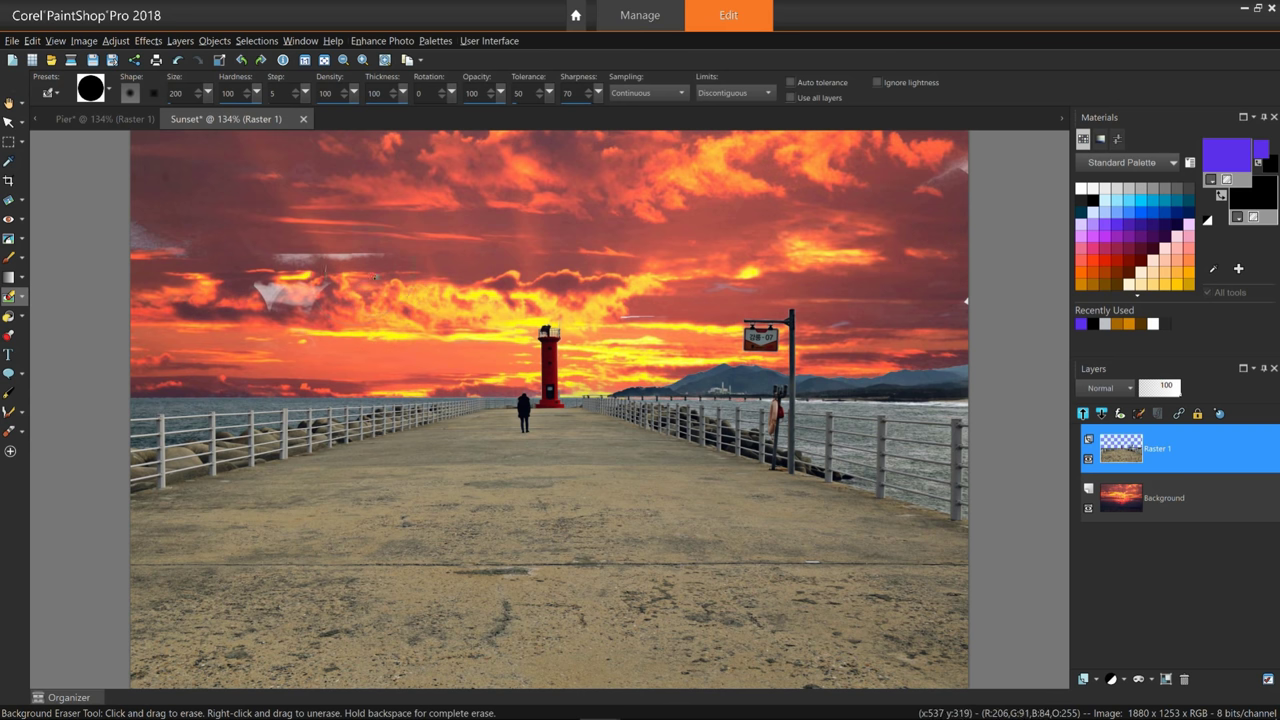
left_click_drag(377, 238, 466, 250)
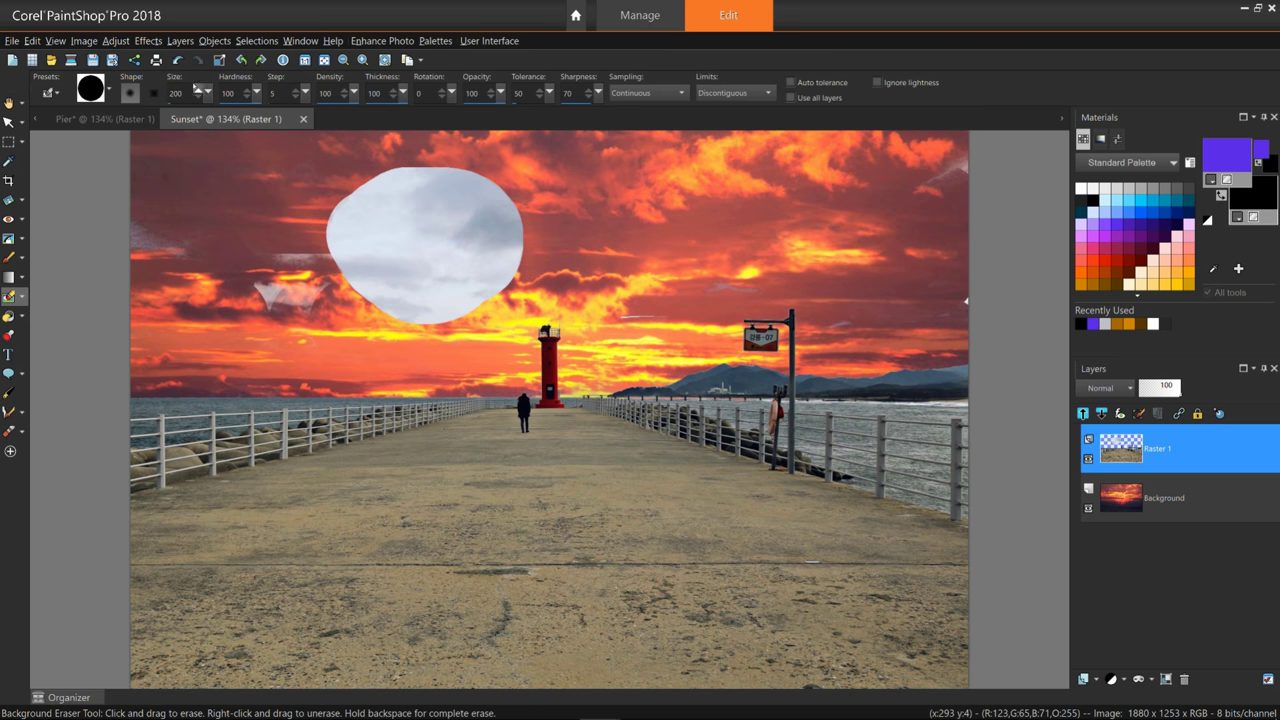
left_click(178, 60)
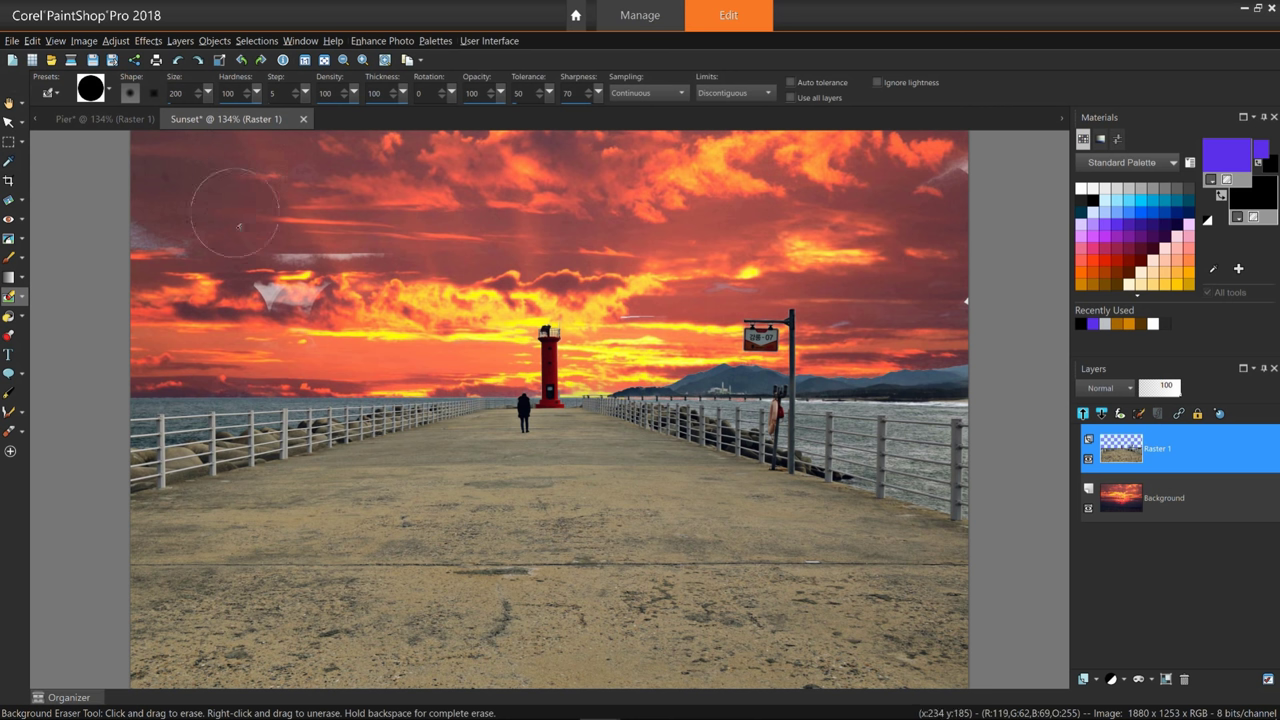
mouse_move(300, 282)
left_mouse_down()
mouse_move(352, 287)
mouse_move(372, 260)
left_mouse_up()
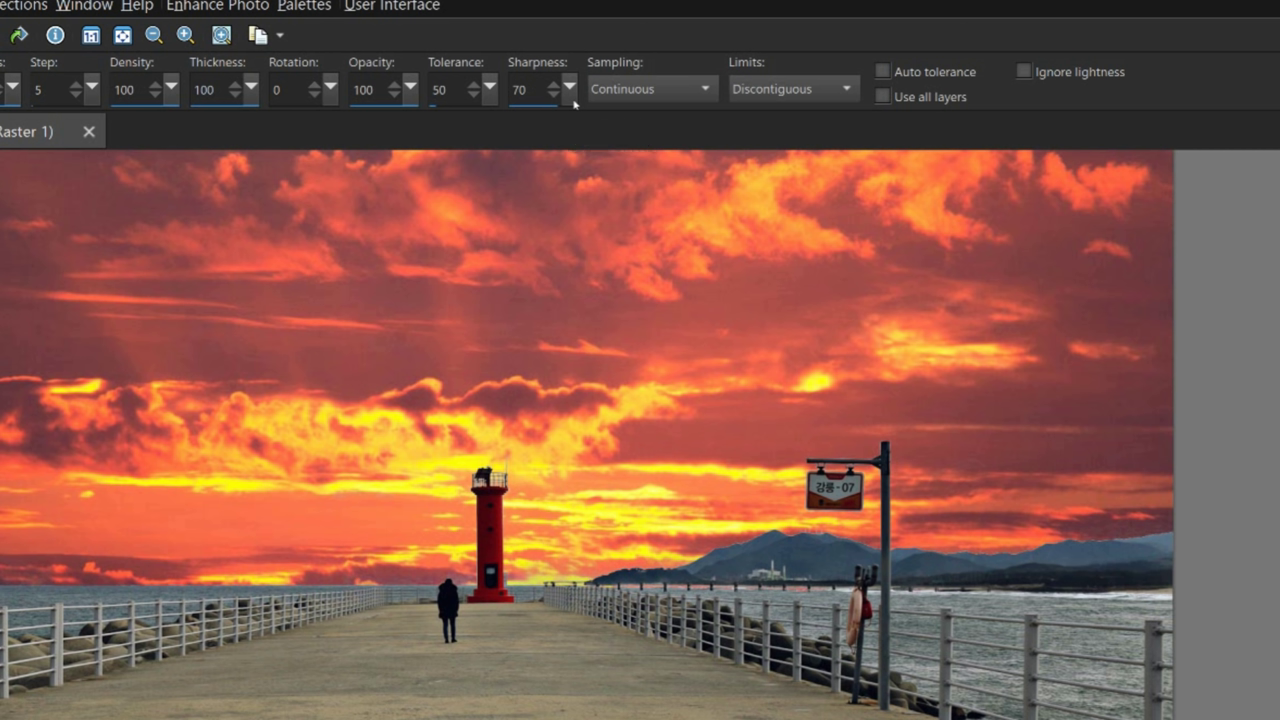
Set the eraser's Sampling mode to ForeSwatch.
left_click(703, 90)
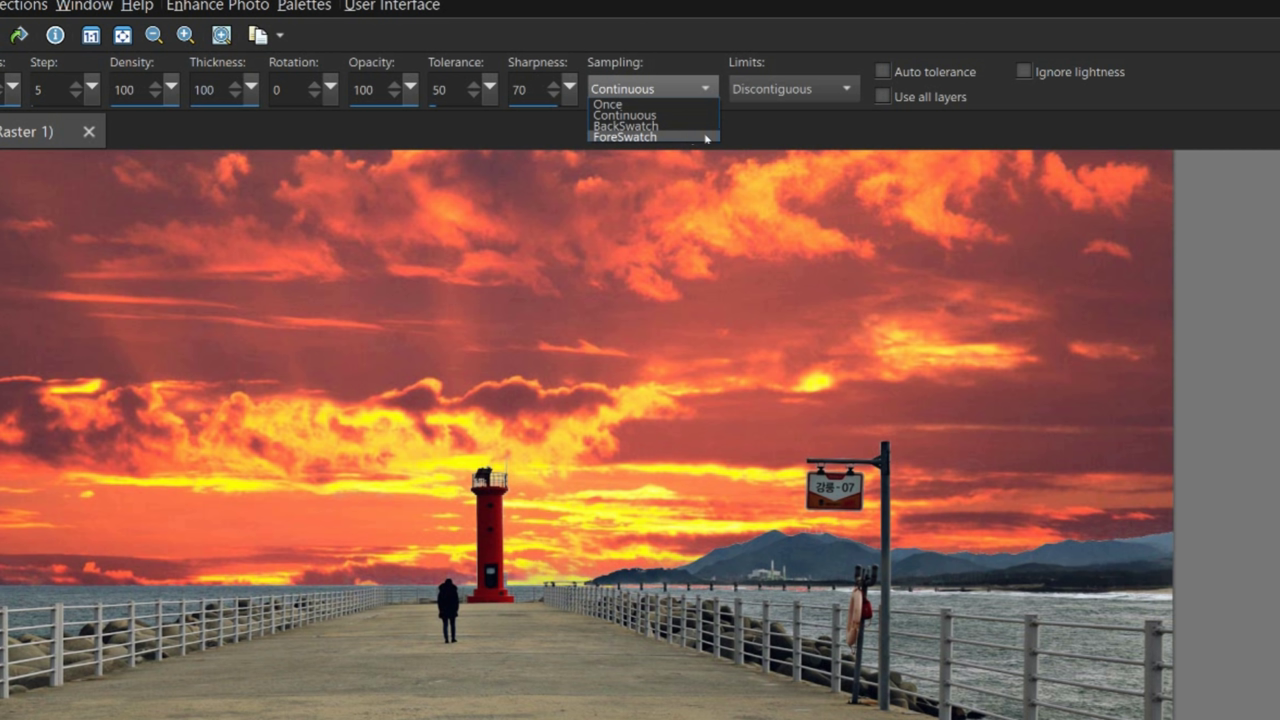
left_click(848, 89)
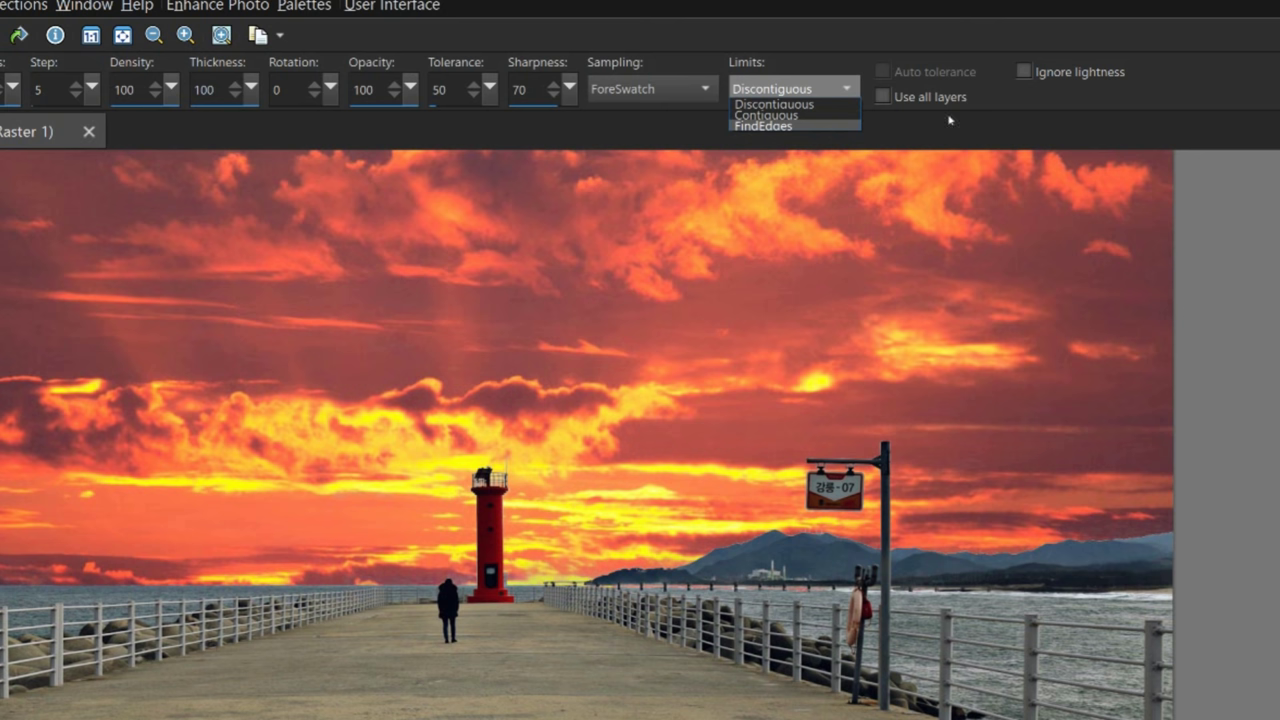
Close the Limits dropdown, keeping Discontiguous erasing.
left_click(940, 78)
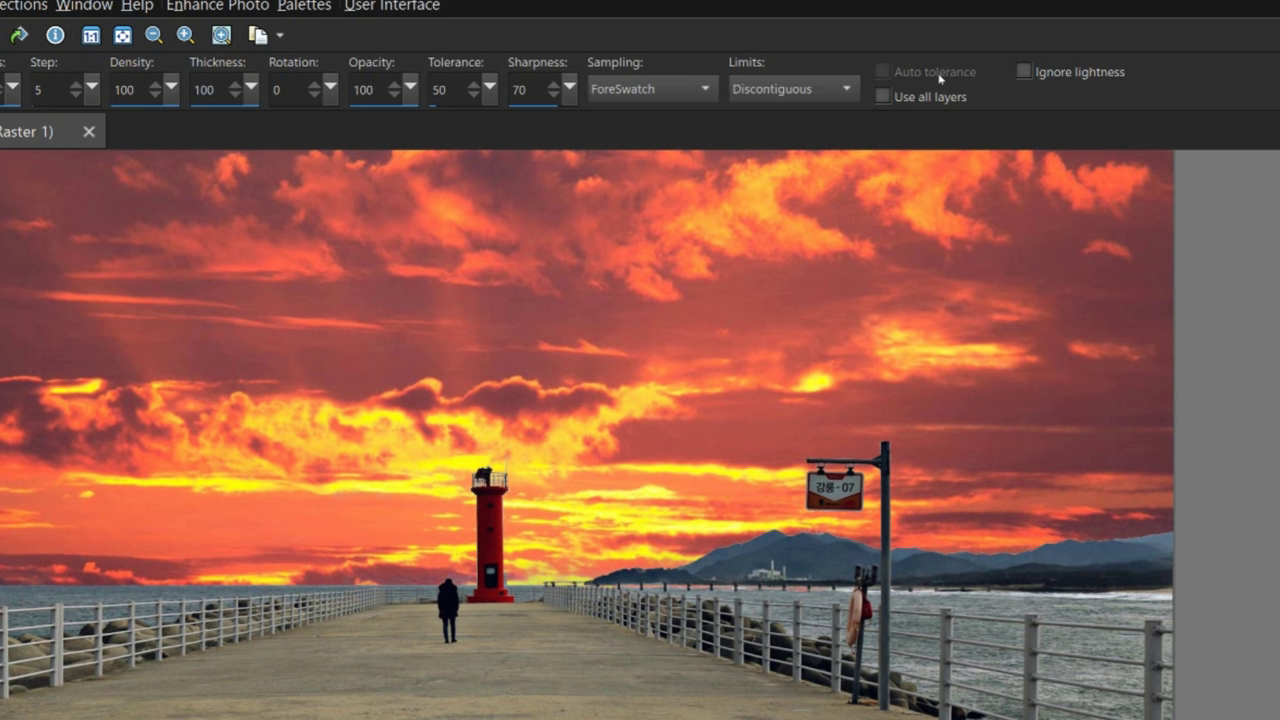